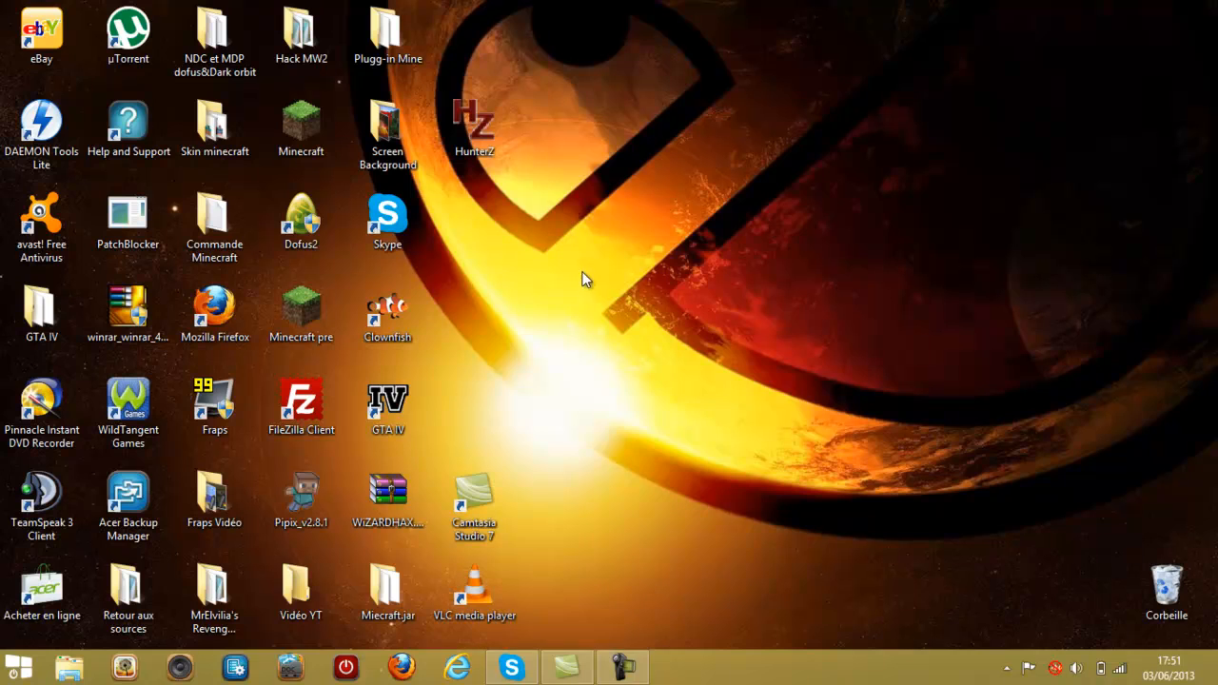
drag(739, 186, 344, 649)
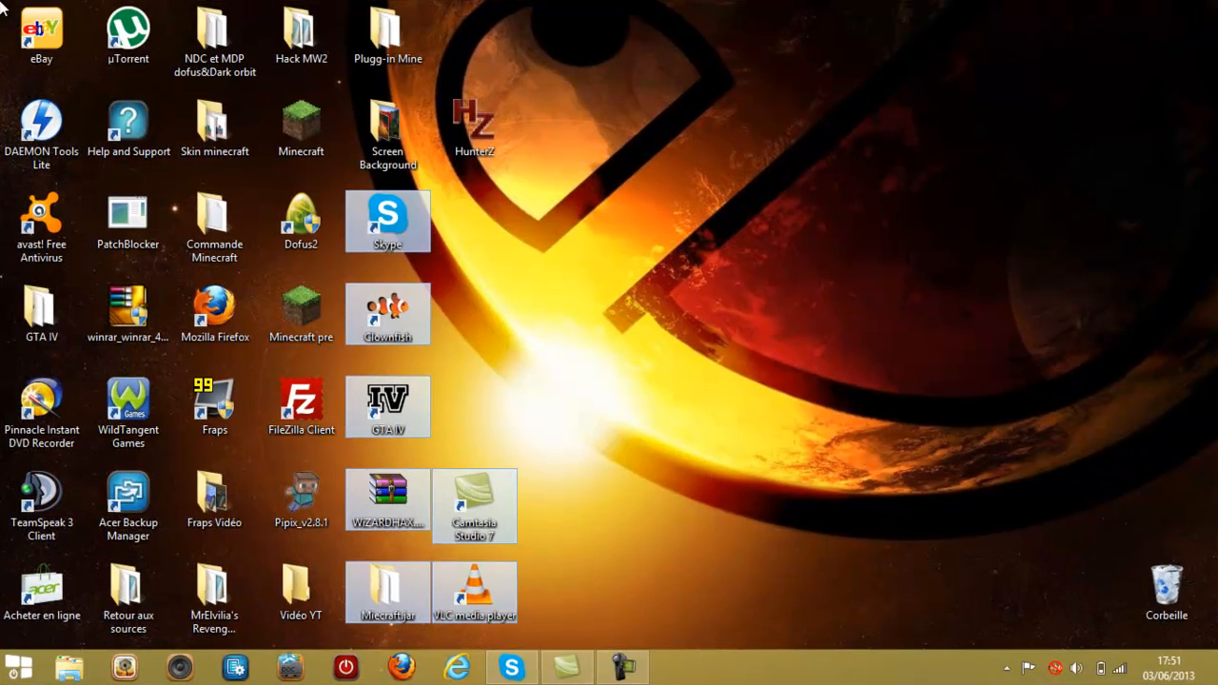
drag(117, 36, 441, 240)
drag(813, 517, 489, 91)
click(704, 276)
drag(476, 509, 646, 335)
drag(553, 399, 858, 494)
drag(648, 319, 474, 502)
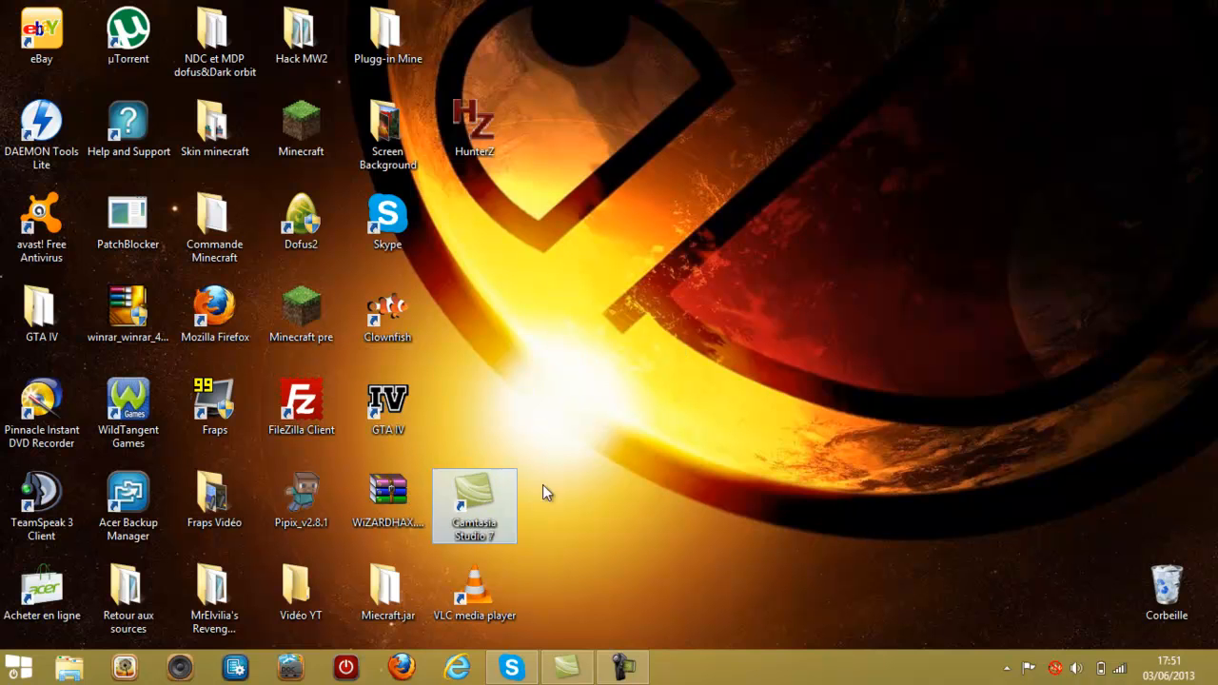
drag(680, 251, 769, 578)
drag(626, 348, 733, 491)
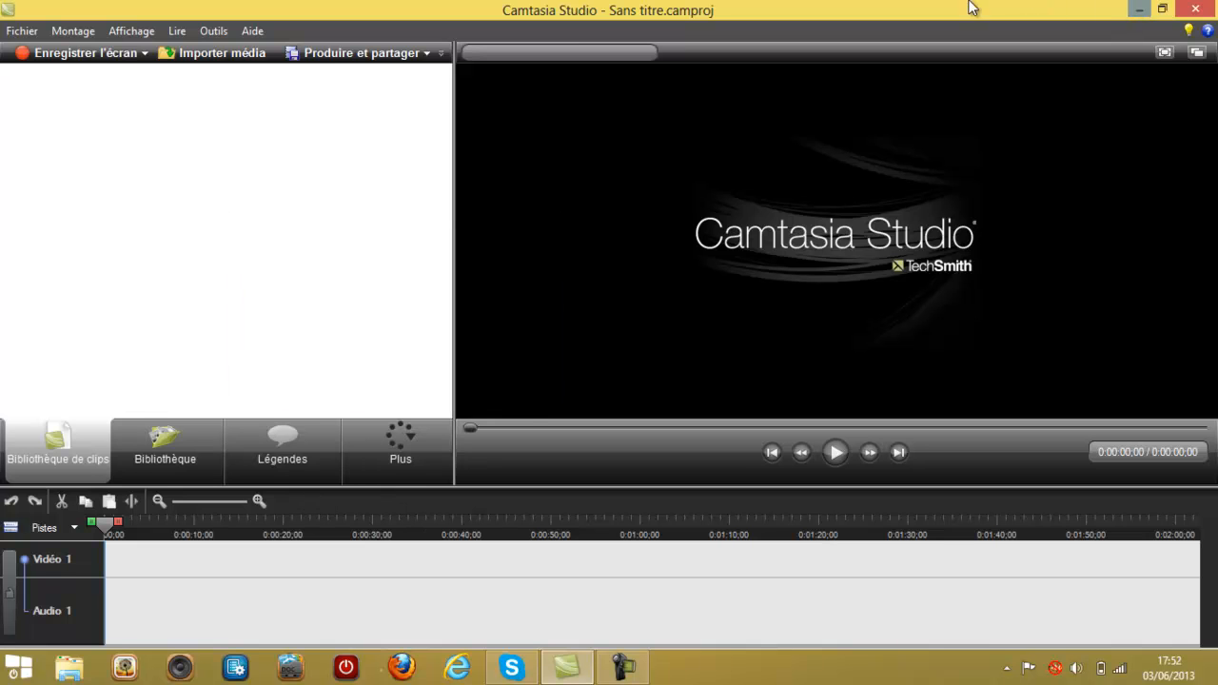
double_click(644, 11)
double_click(645, 11)
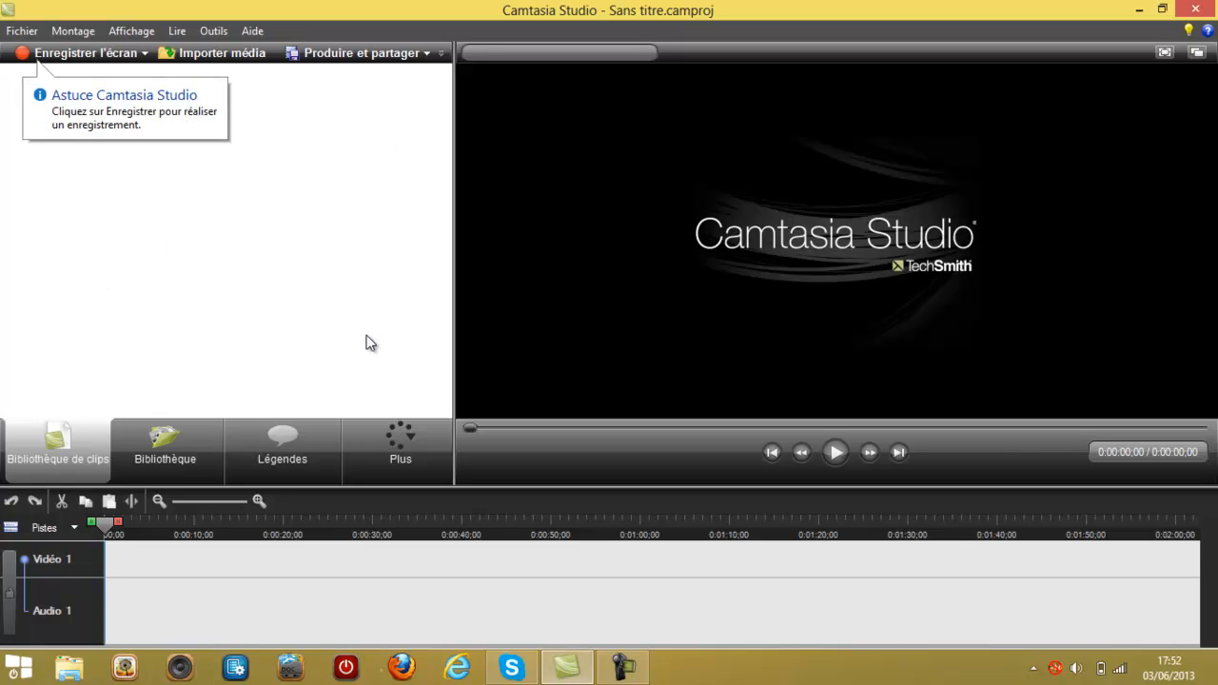
click(174, 101)
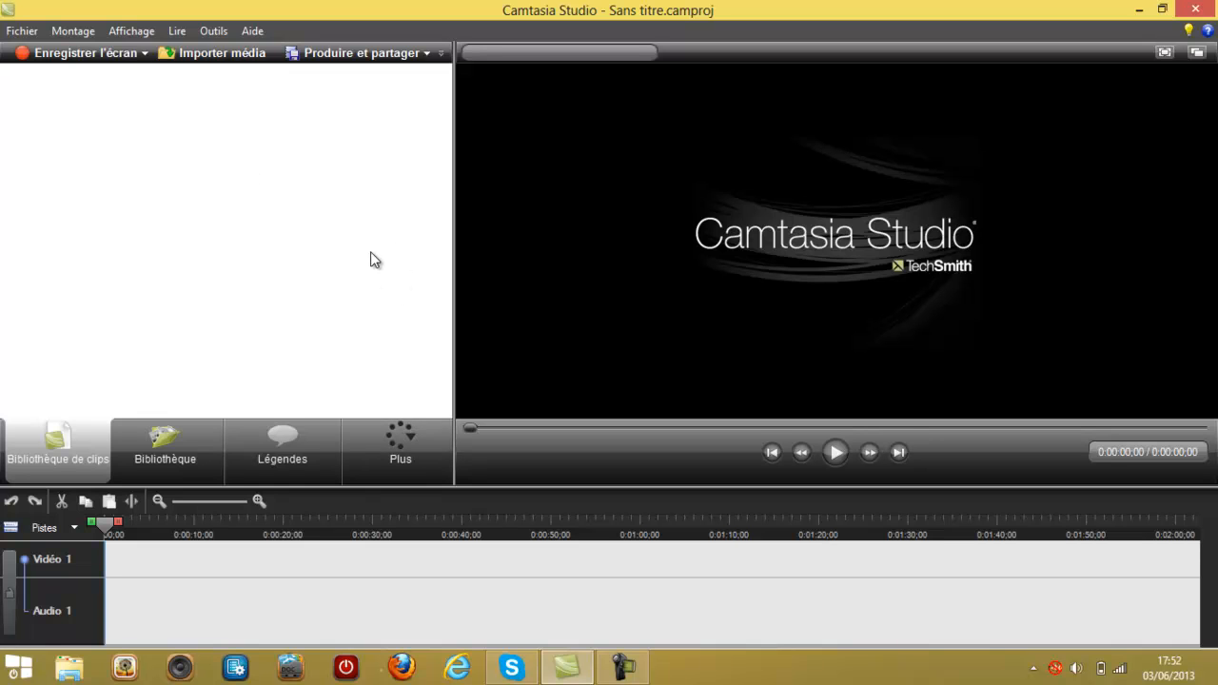
click(227, 61)
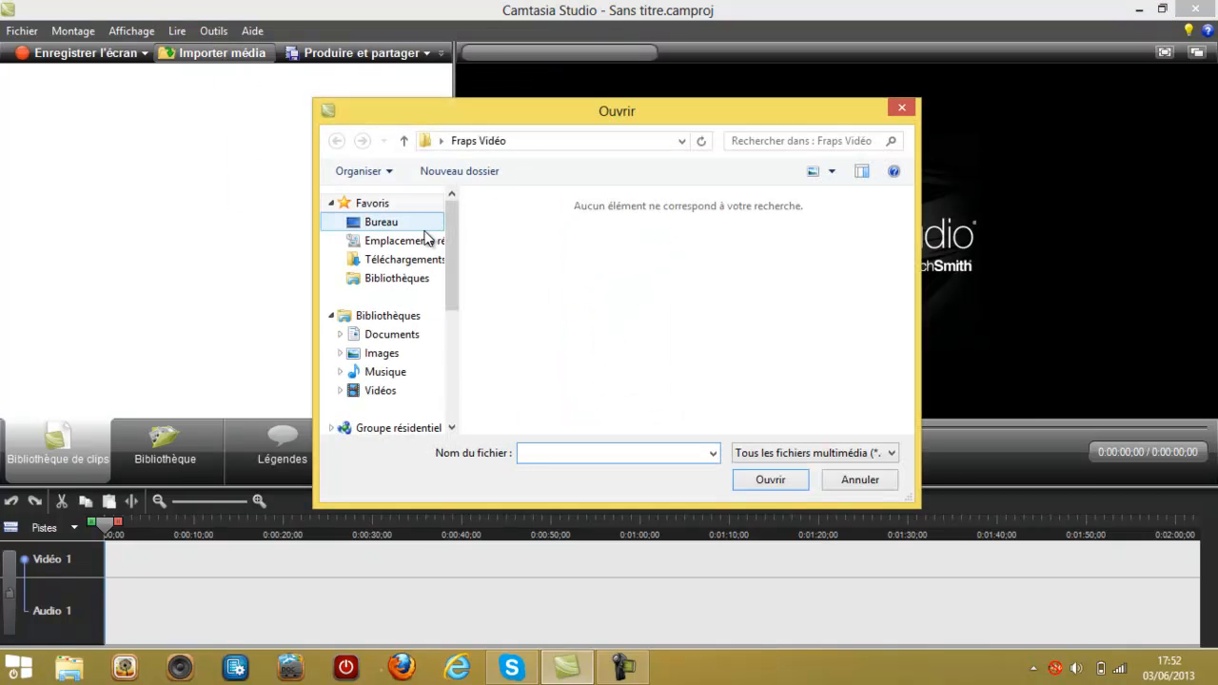
click(902, 110)
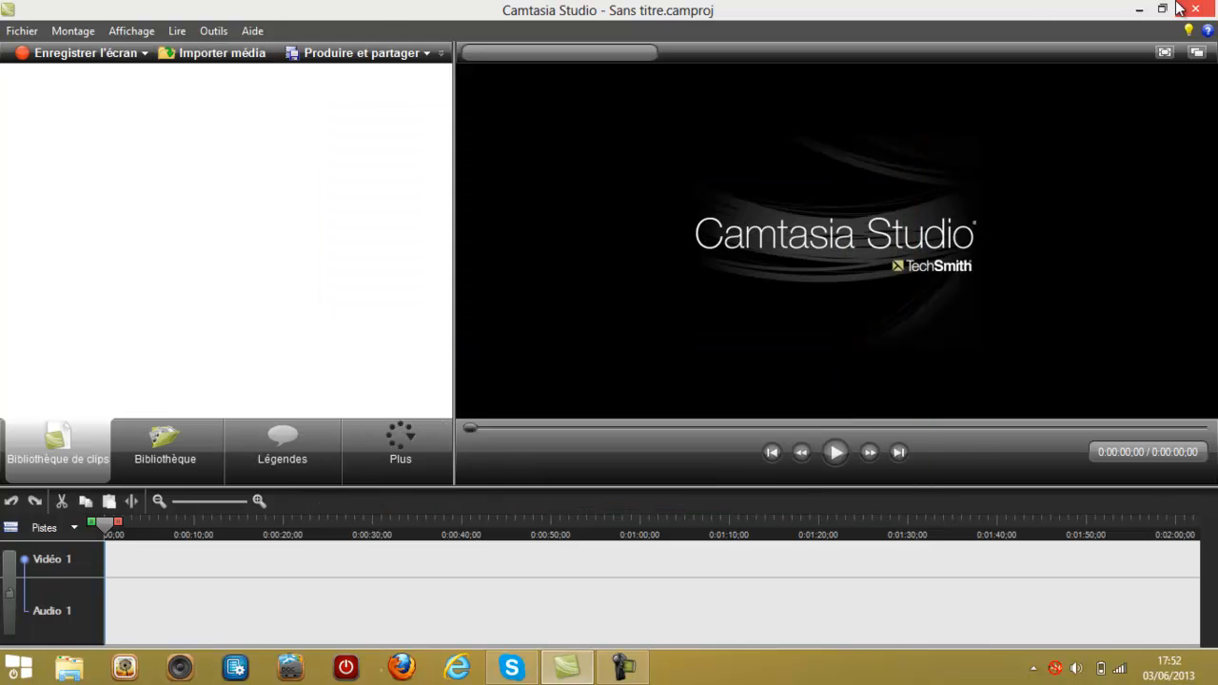
Step: Move all the javaw videos out of the Recycle Bin into the desktop folder Fraps Vidéo, and close the Recycle Bin
click(1196, 9)
double_click(1167, 599)
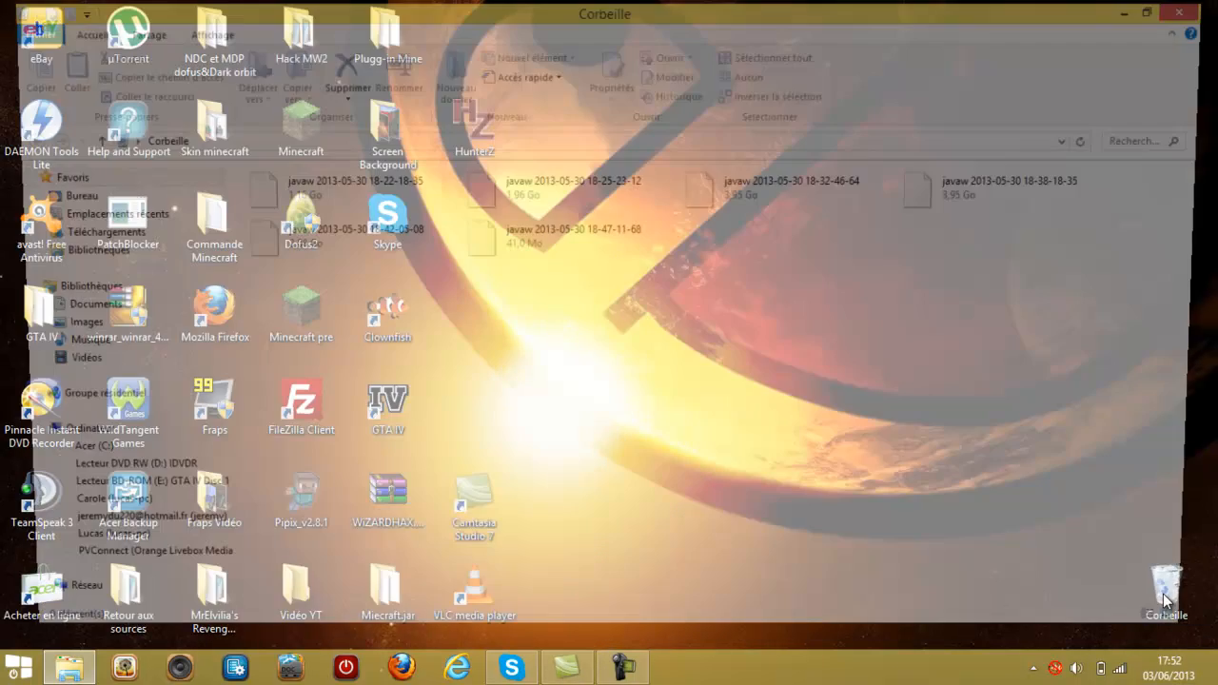
drag(844, 14, 843, 218)
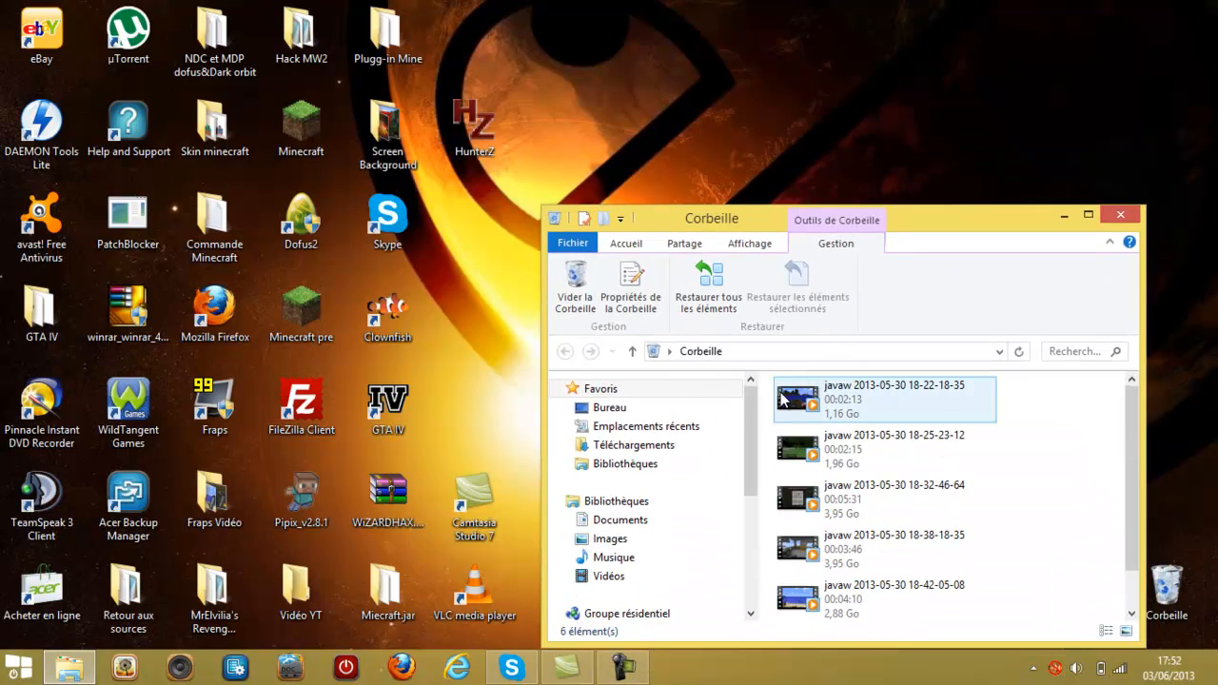
key(ctrl+a)
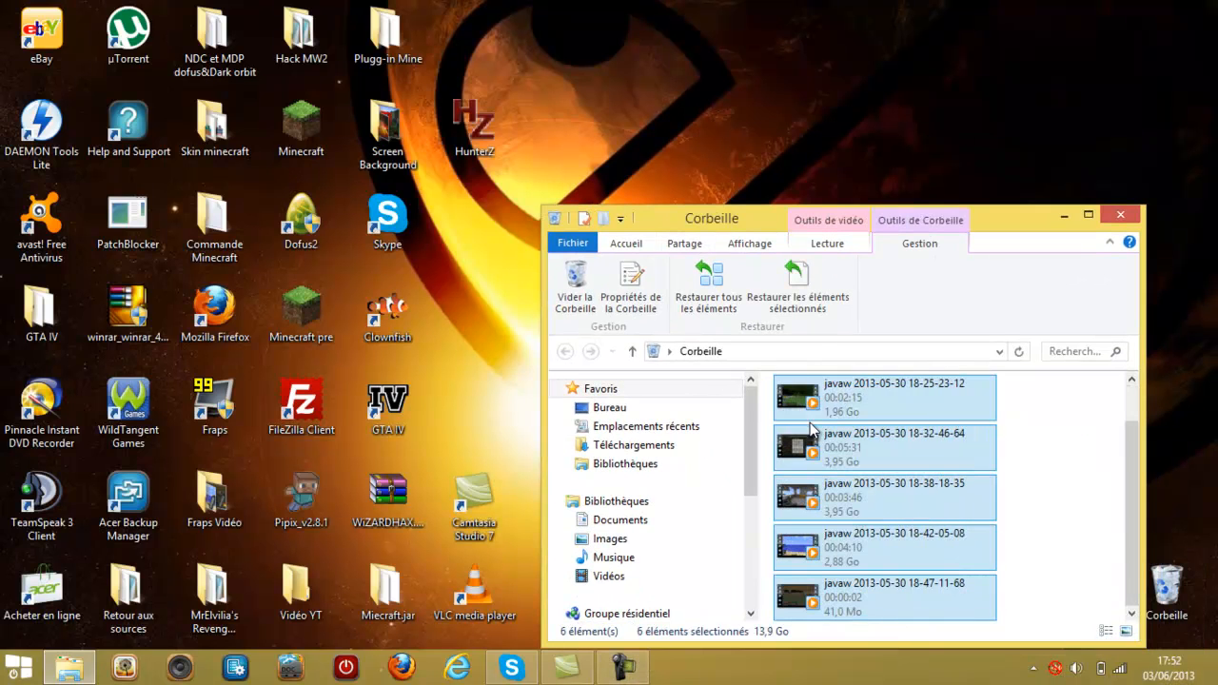
scroll(856, 429, up, 1)
drag(818, 404, 211, 499)
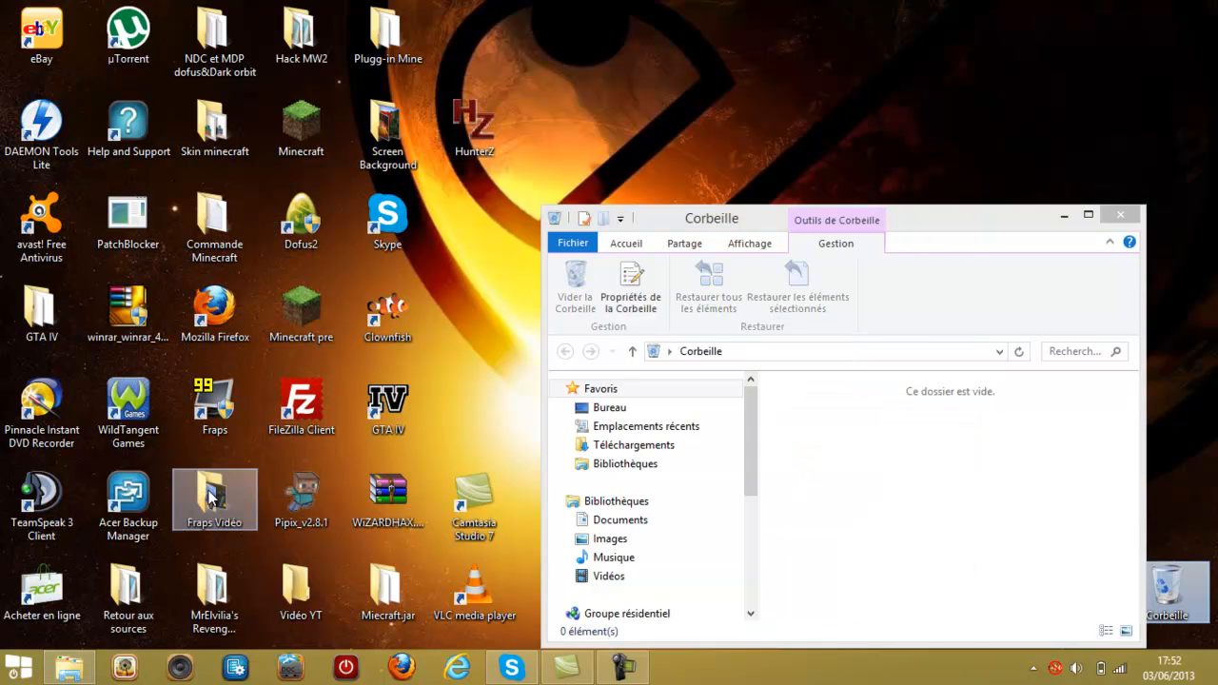
click(1120, 215)
Step: Switch back to Camtasia Studio and import all six javaw videos from the Fraps Vidéo folder
click(568, 667)
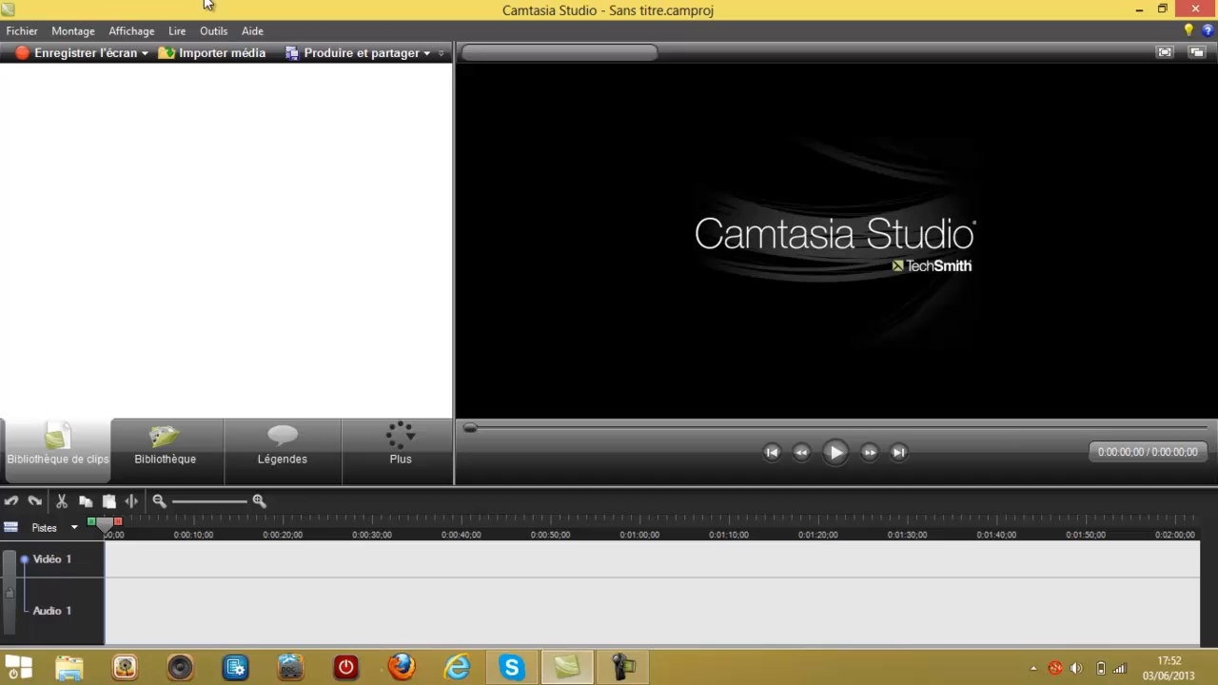
click(216, 56)
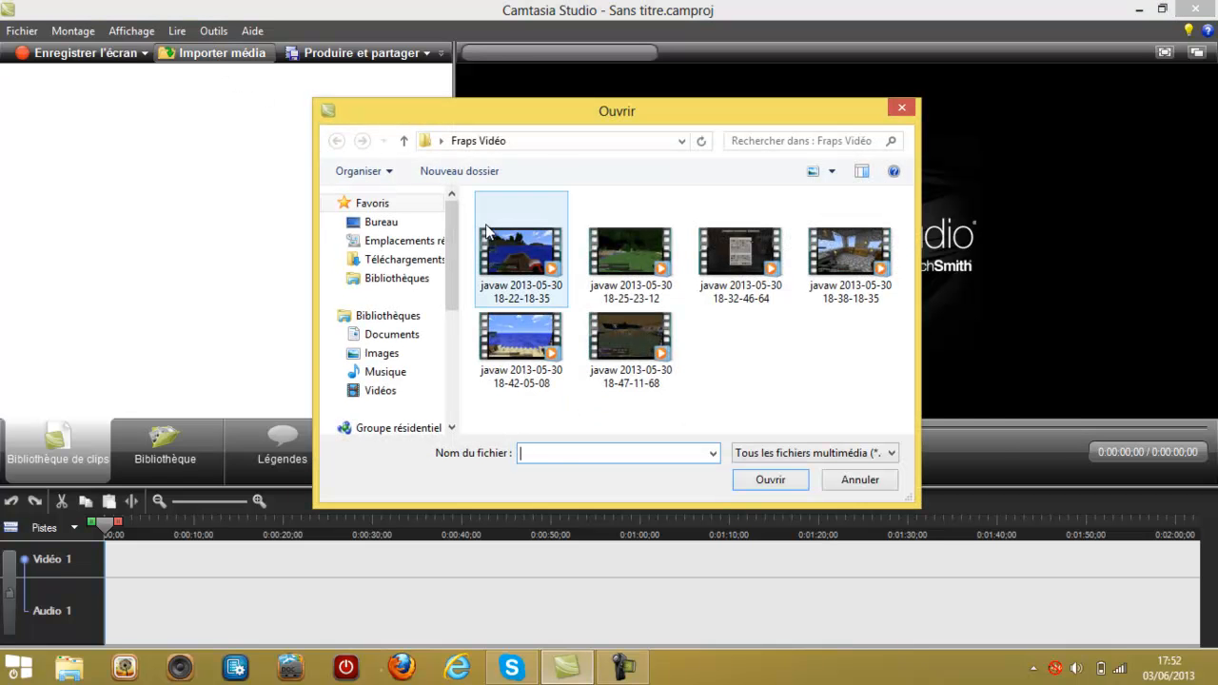
drag(468, 223, 985, 382)
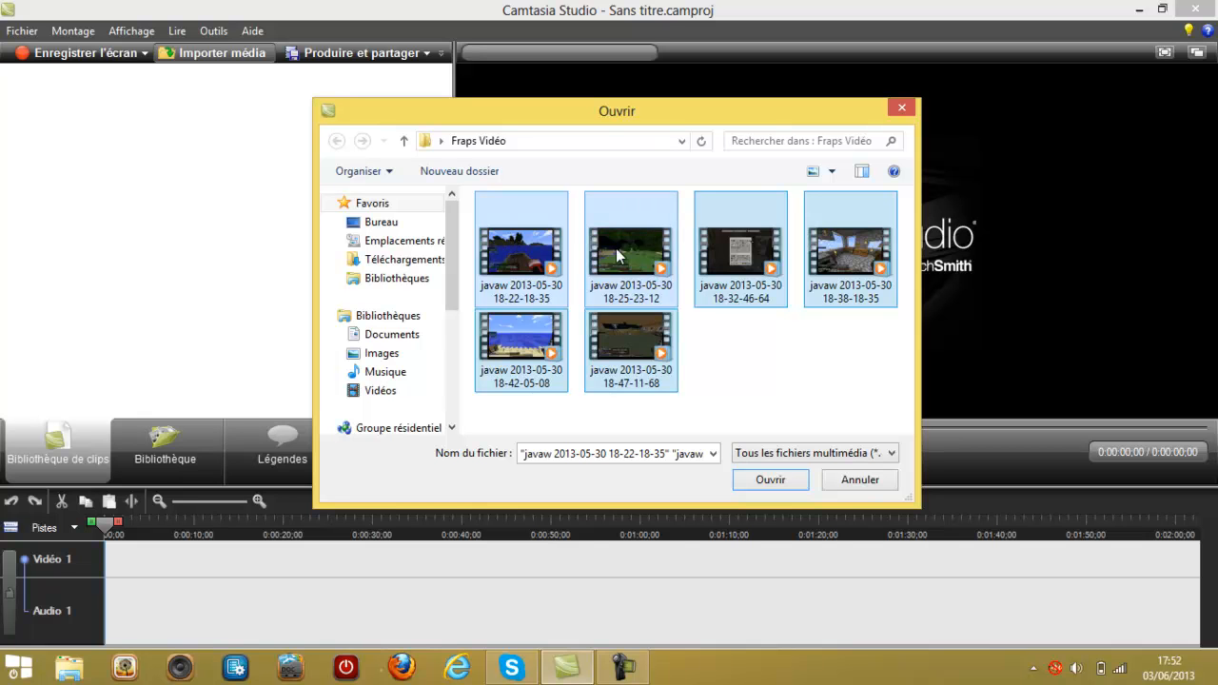
click(752, 477)
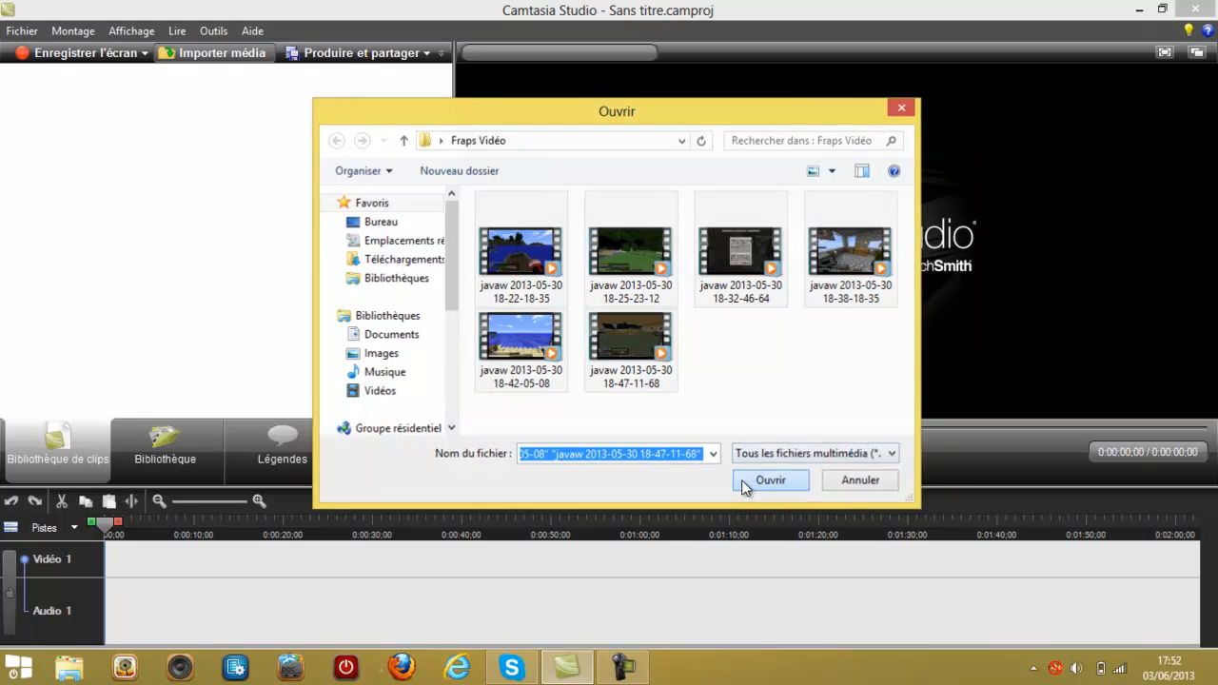
Step: Place all the imported clips on the timeline and set the project dimensions to 1280 x 720 (YouTube et HD)
mouse_move(343, 354)
mouse_down()
mouse_move(109, 196)
mouse_move(9, 80)
mouse_up()
mouse_move(38, 128)
mouse_down()
mouse_move(451, 577)
mouse_move(278, 577)
mouse_move(246, 601)
mouse_move(216, 602)
mouse_up()
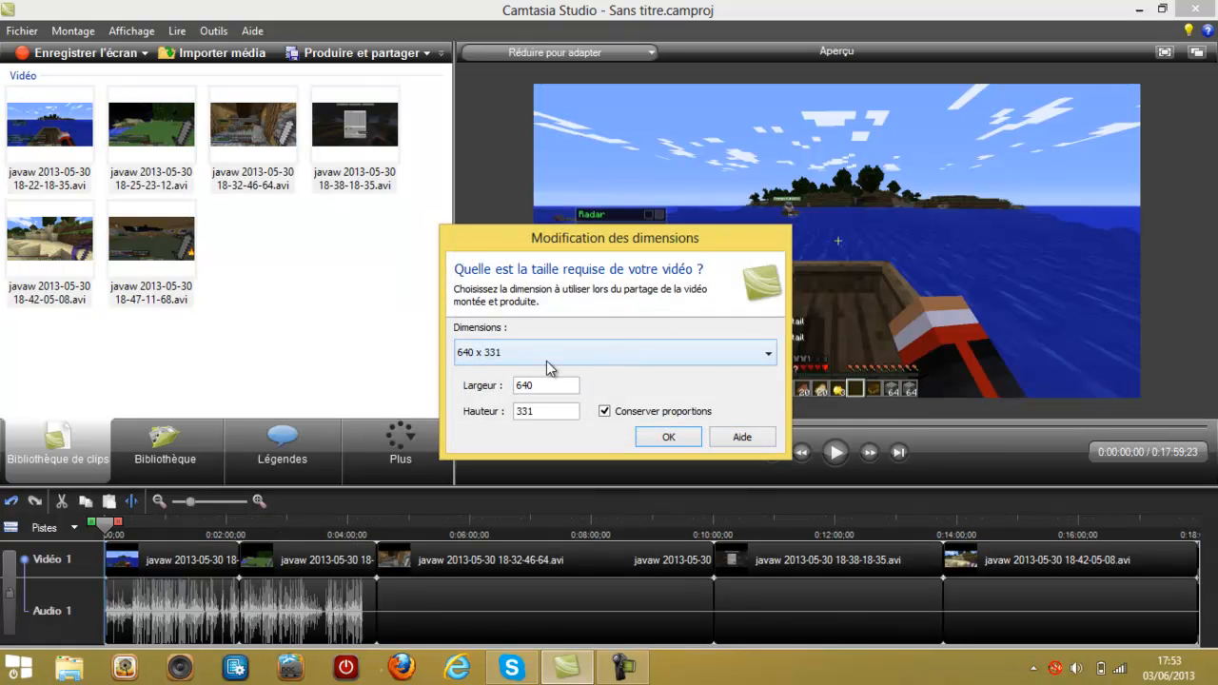
click(493, 353)
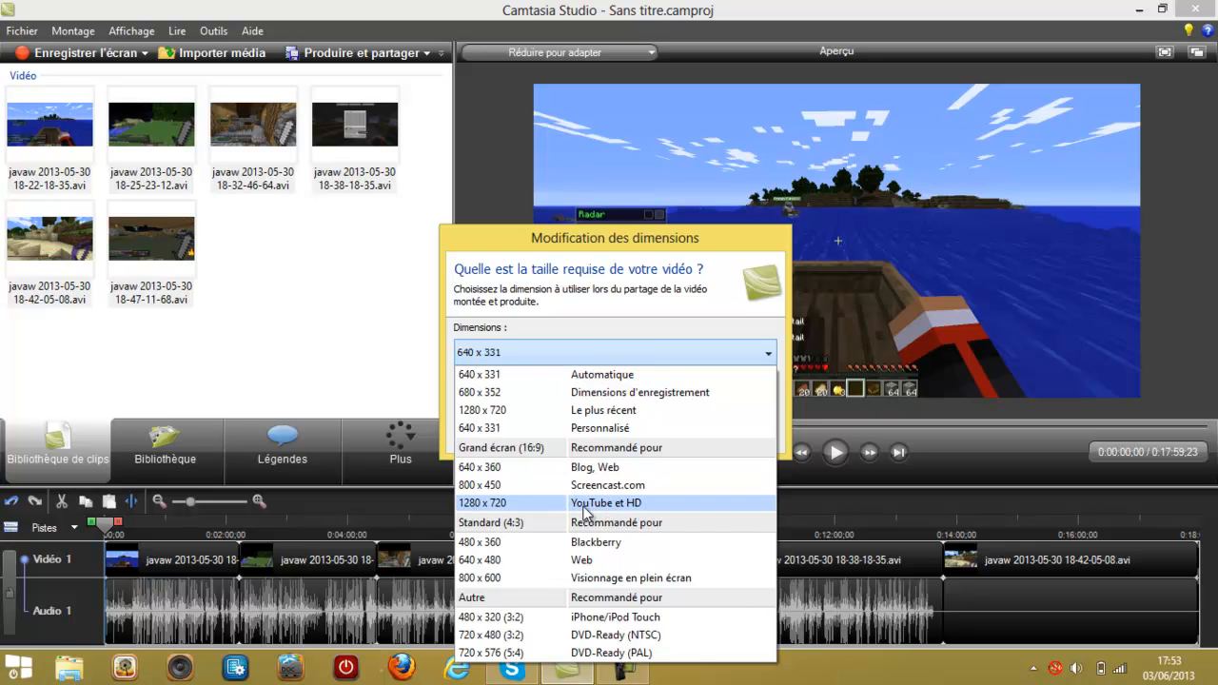
click(583, 504)
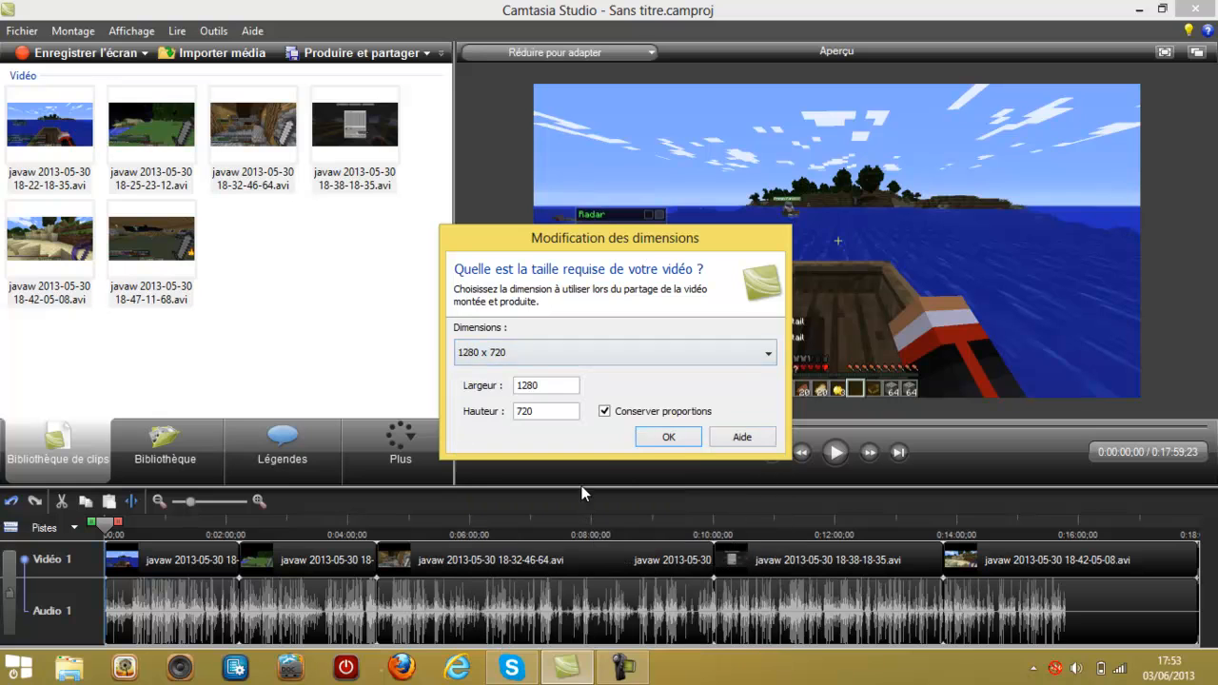
click(655, 440)
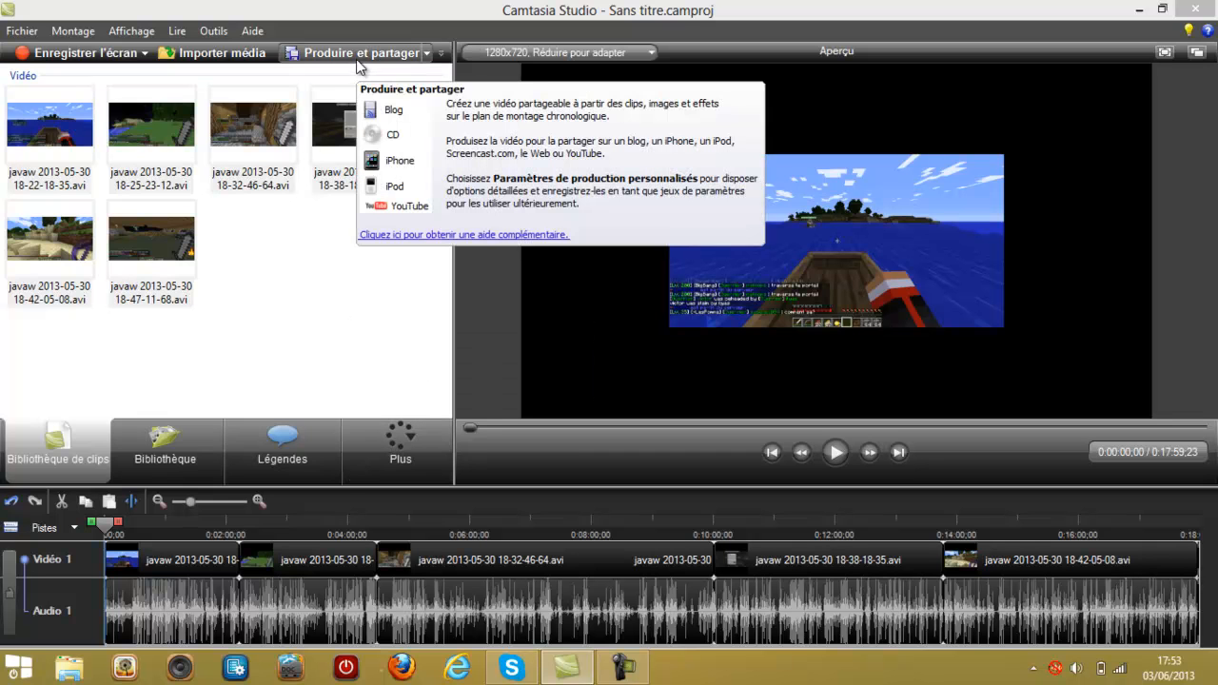
Step: Start the production wizard, open the production preset manager and select the Web preset
click(359, 58)
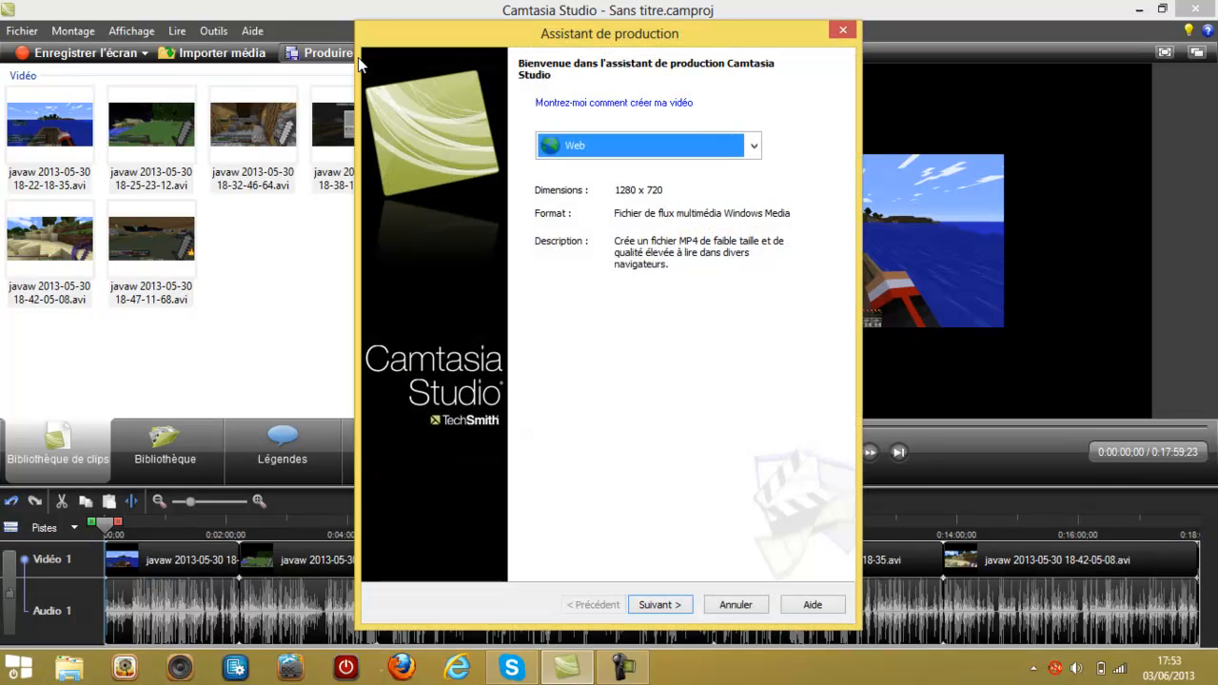
click(583, 151)
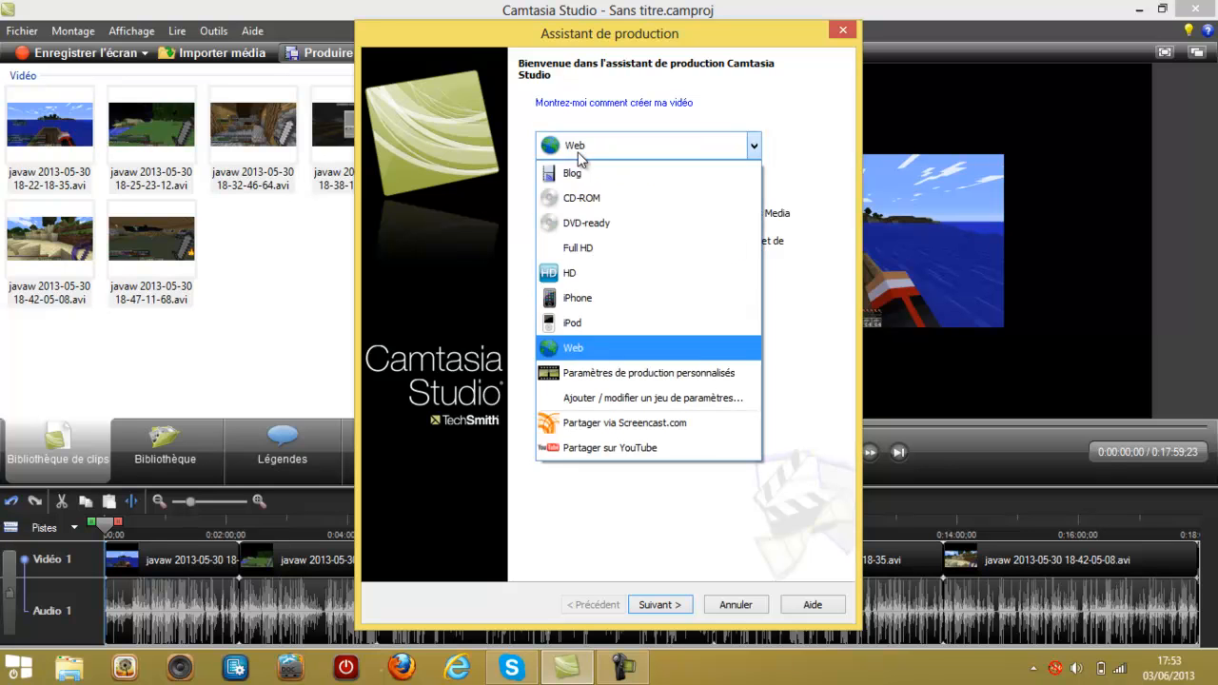
click(620, 398)
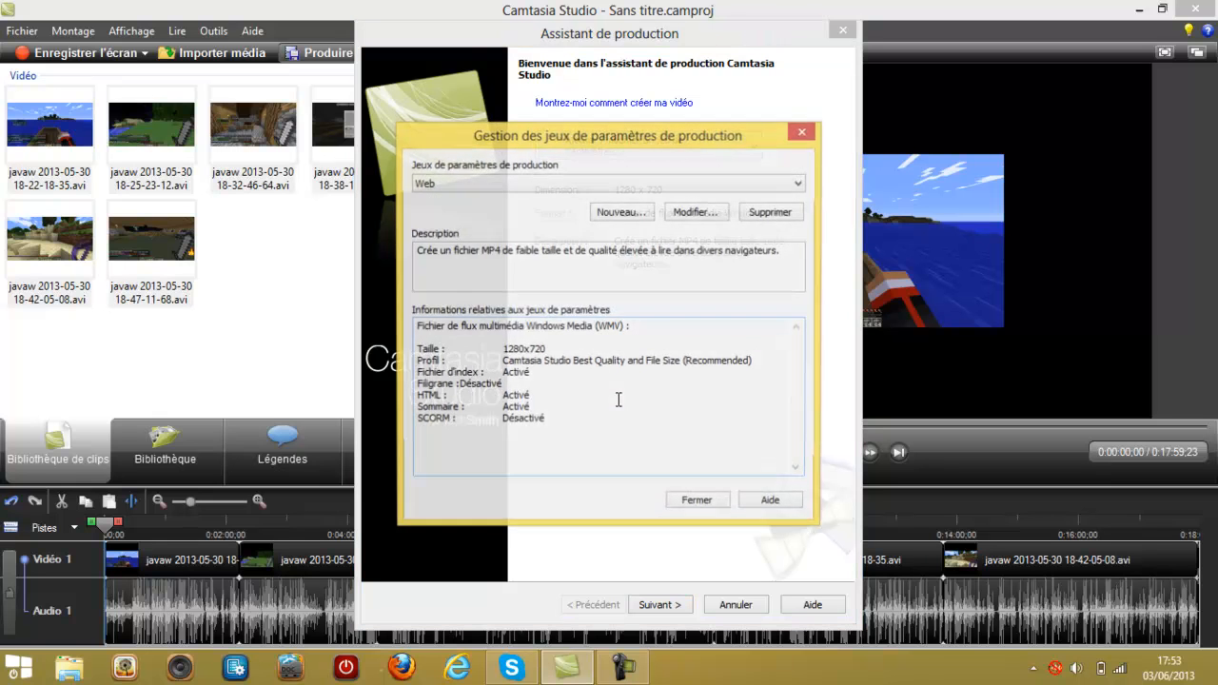
click(475, 186)
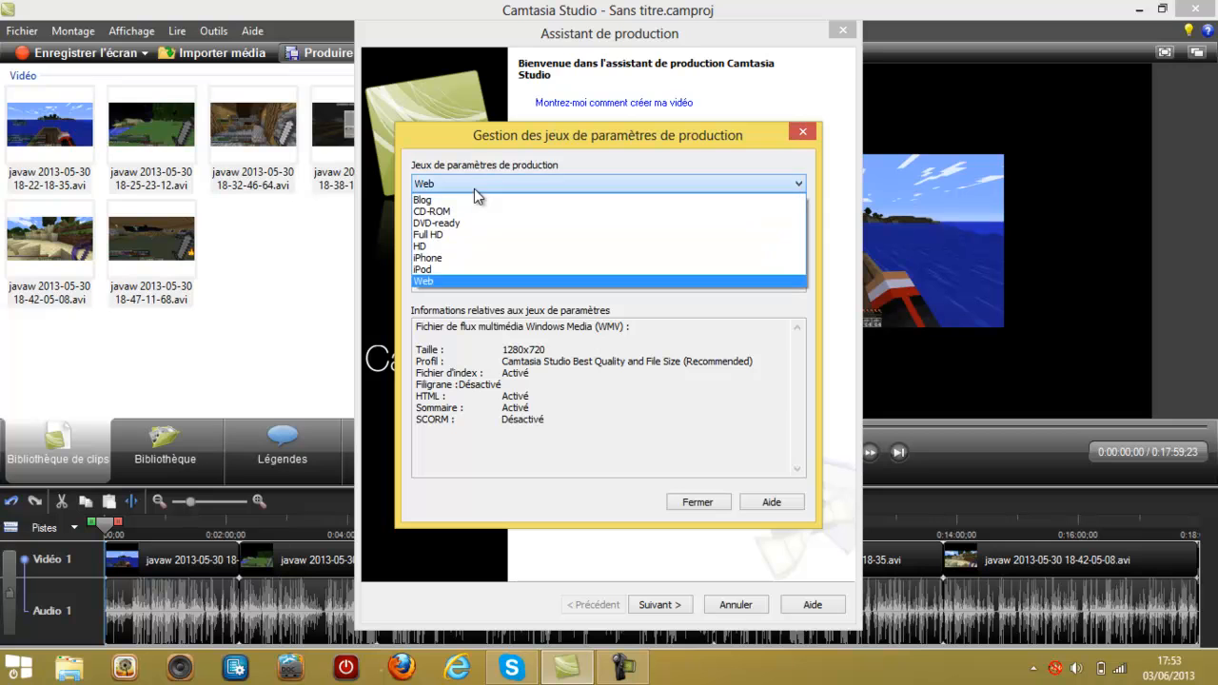
click(443, 283)
scroll(473, 258, up, 3)
scroll(473, 258, down, 1)
scroll(472, 258, down, 2)
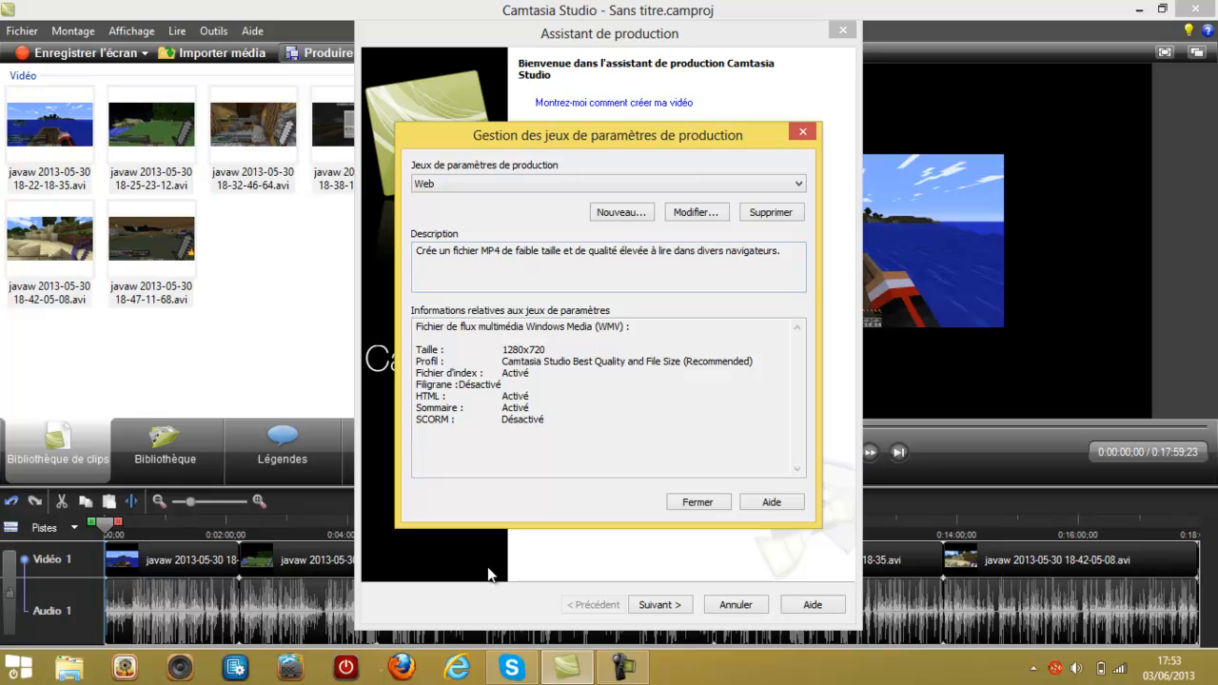
Step: Open the Web preset for editing and review its output file format and the available Windows Media encoding profiles
click(619, 212)
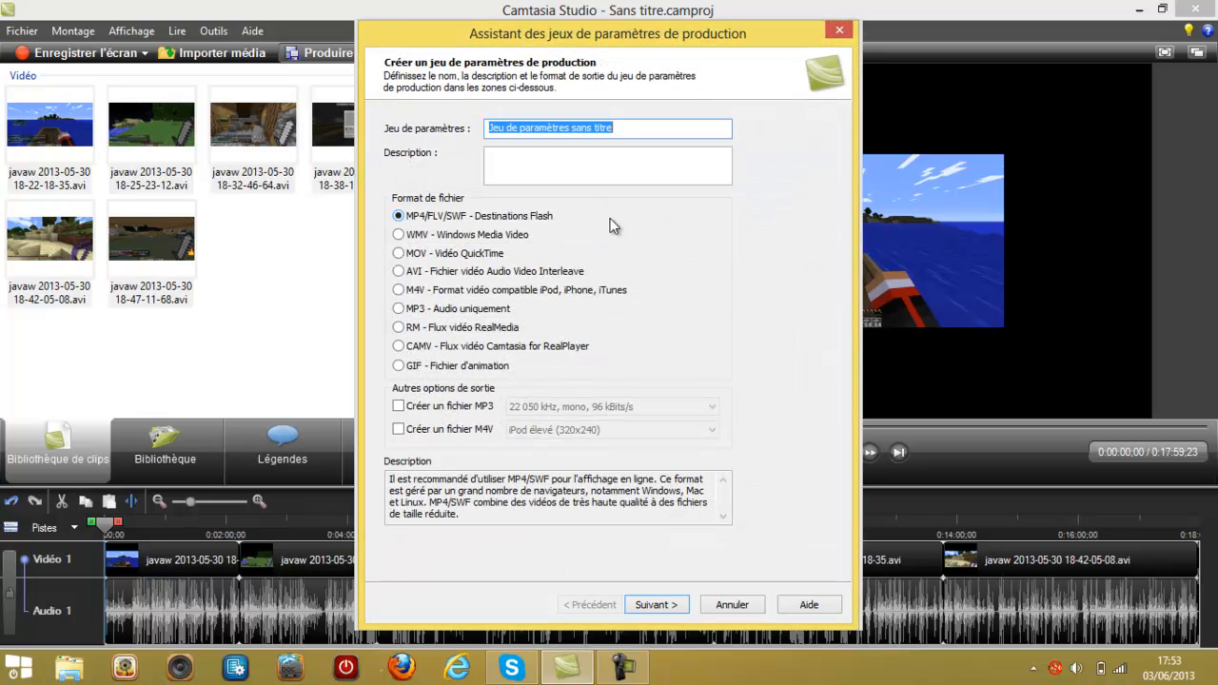
click(839, 30)
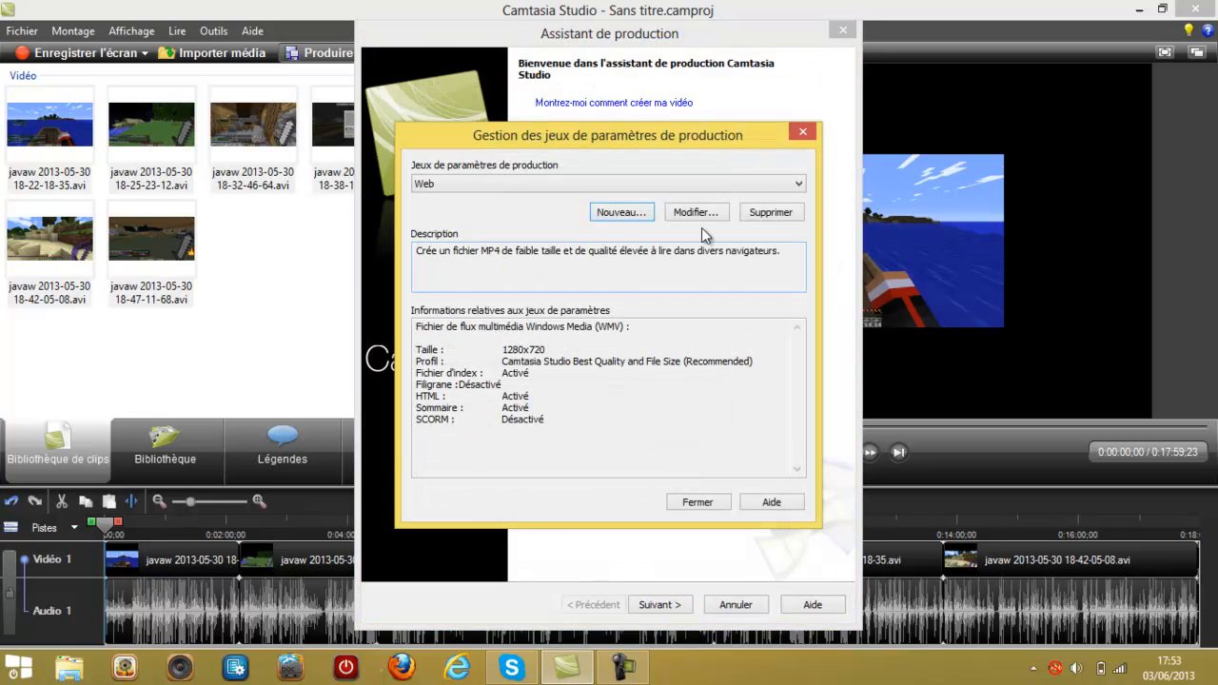
click(696, 209)
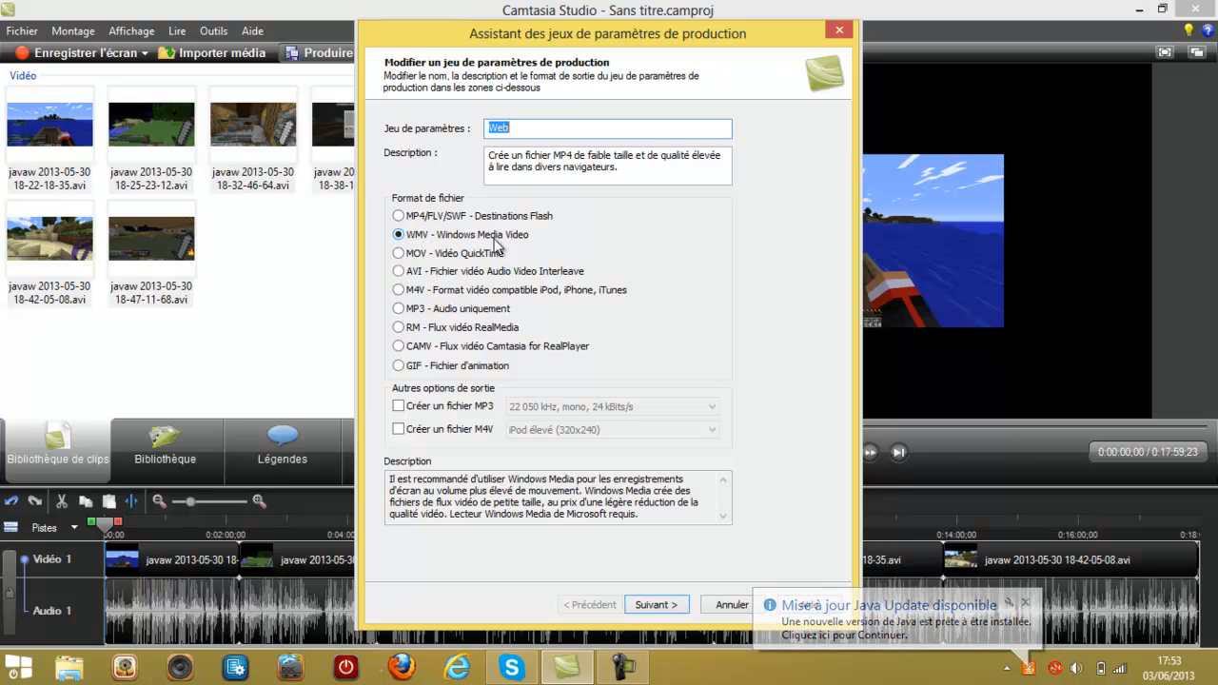
click(399, 236)
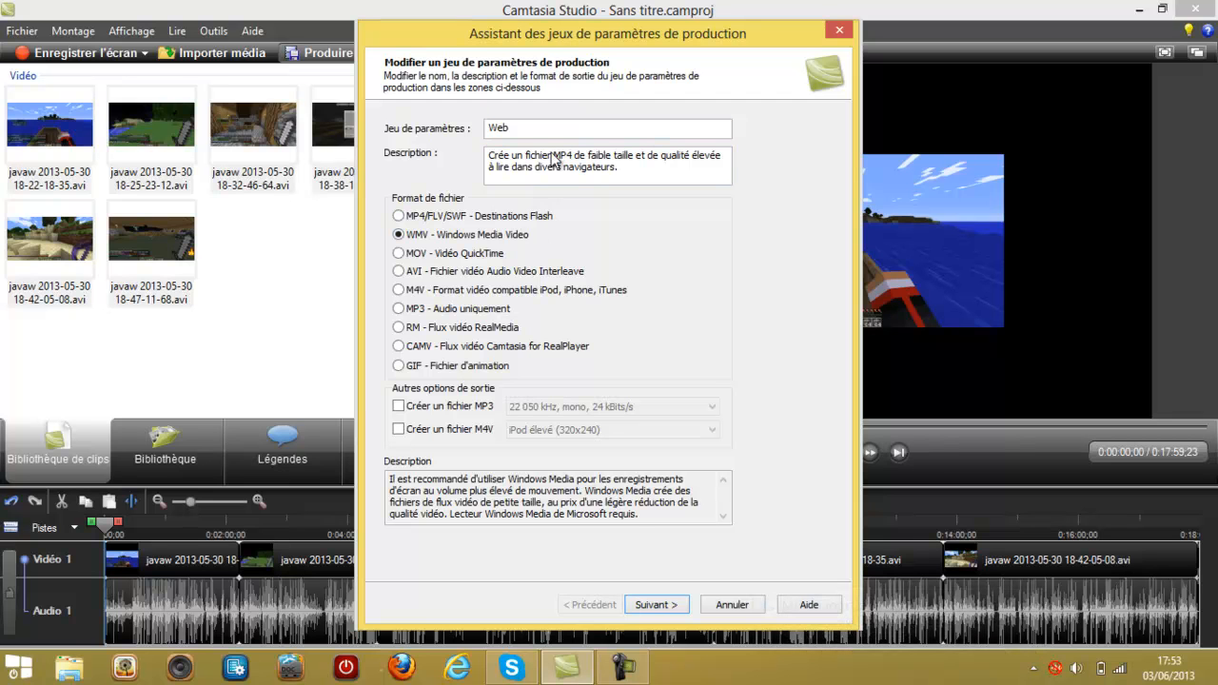
click(656, 605)
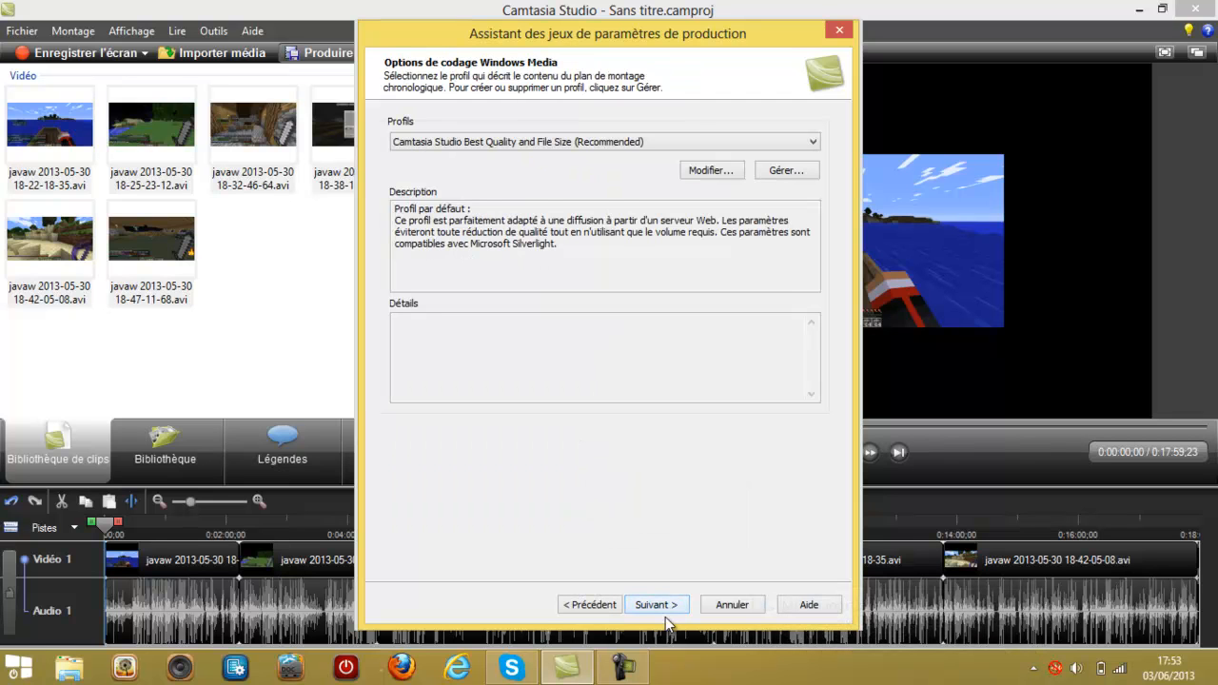
click(640, 141)
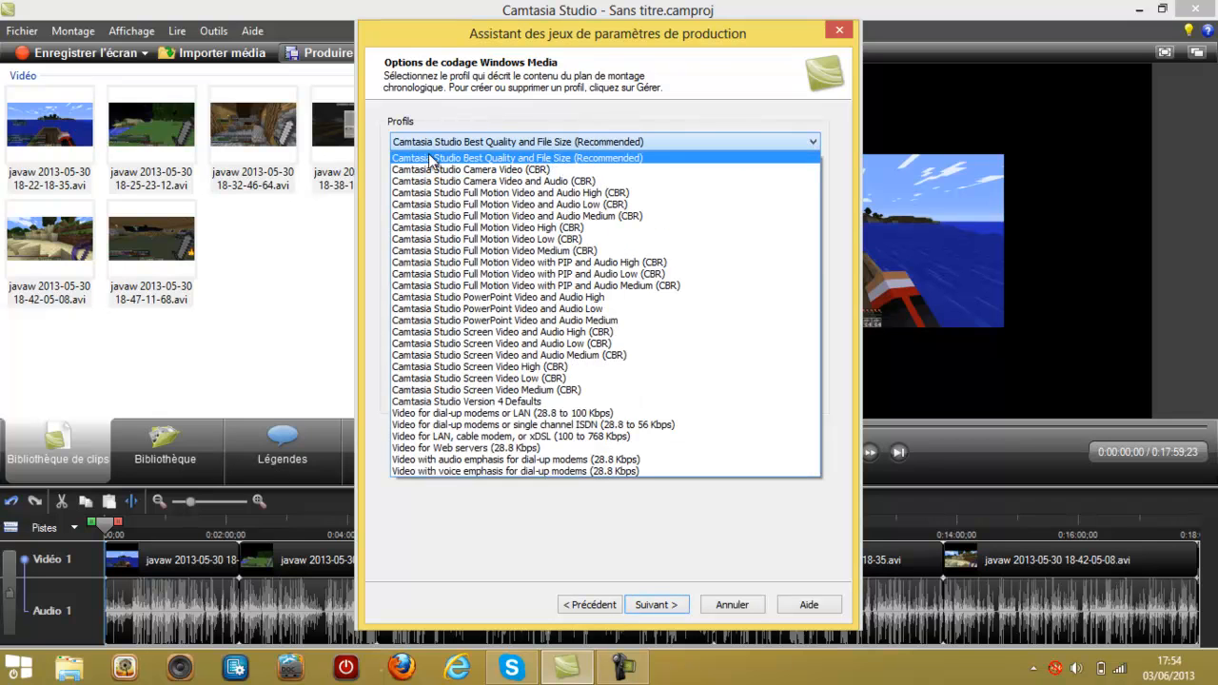
click(621, 160)
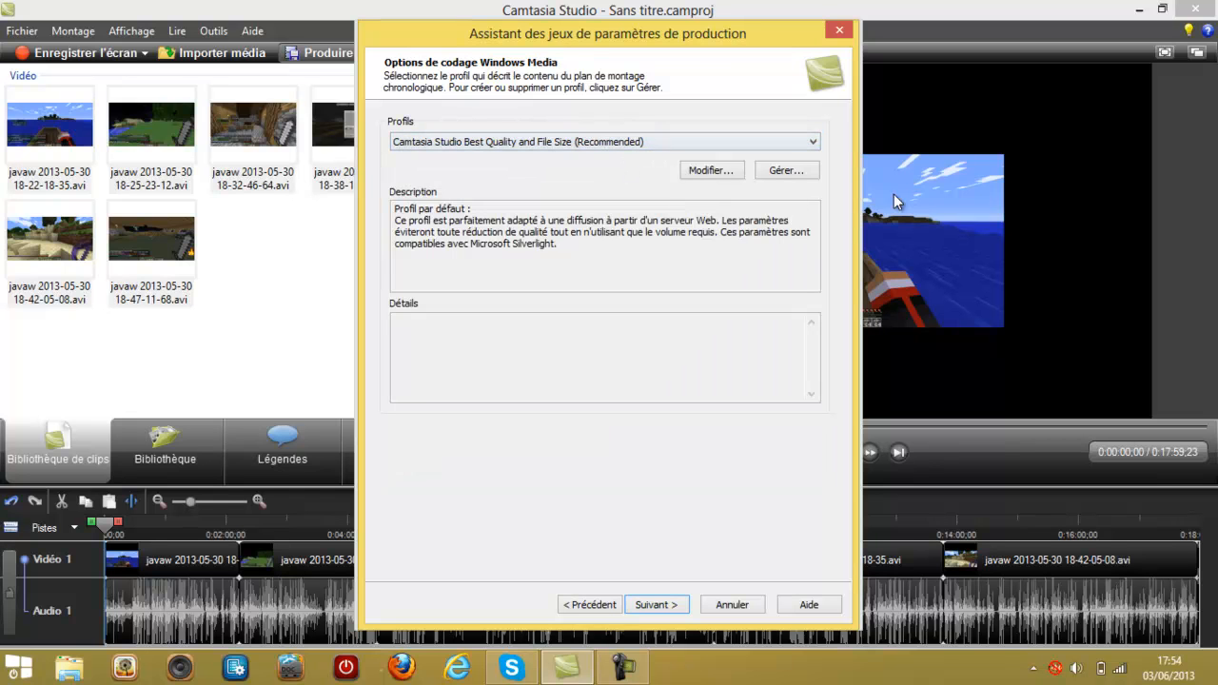
Step: Check the Web preset's custom video width and height and its video options, and leave the preset editor without saving
click(653, 606)
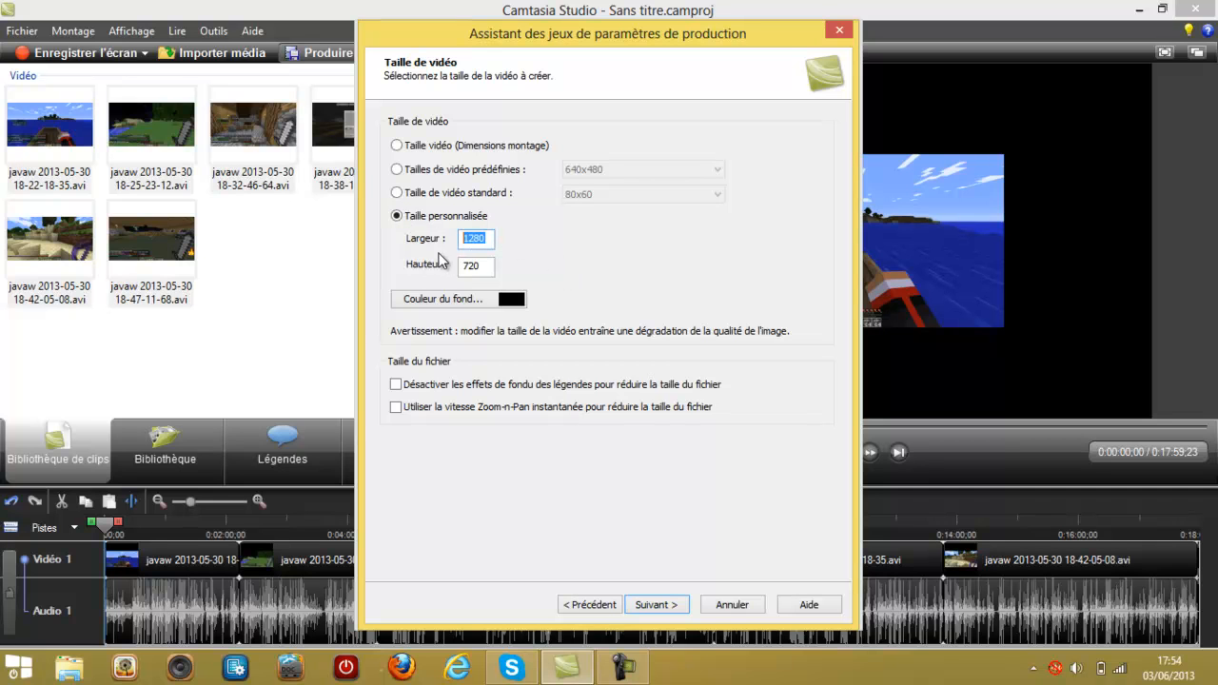
drag(463, 266, 505, 269)
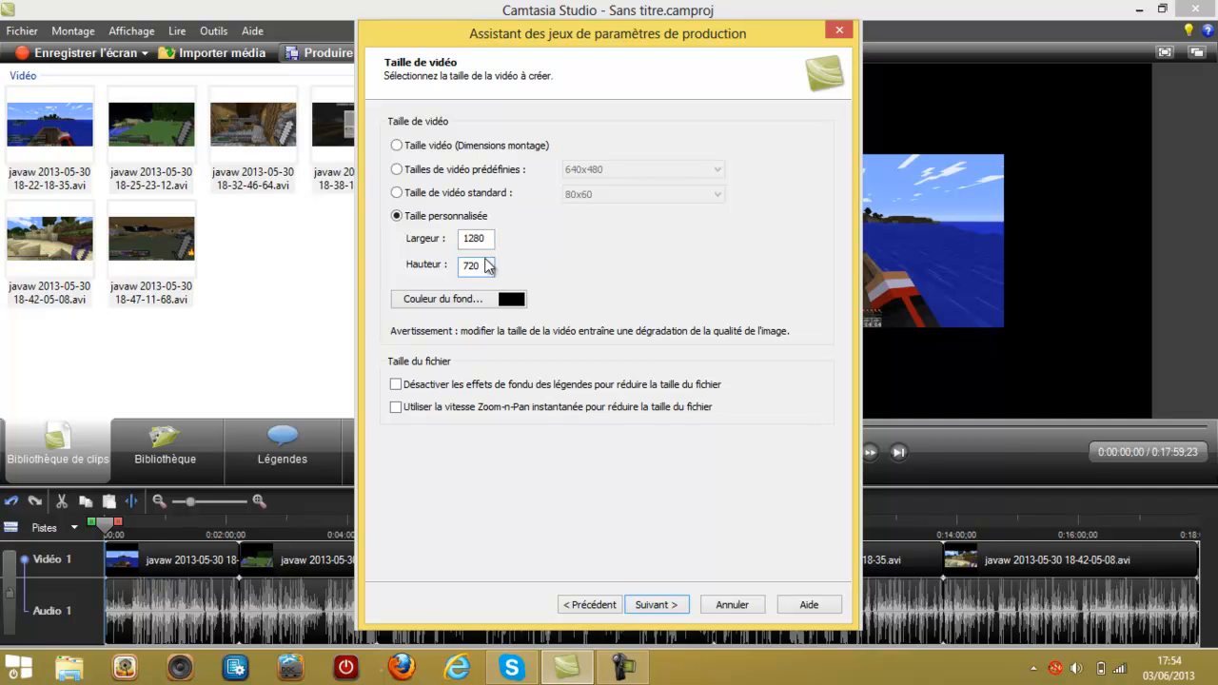
drag(488, 266, 433, 286)
double_click(475, 241)
click(489, 238)
click(643, 606)
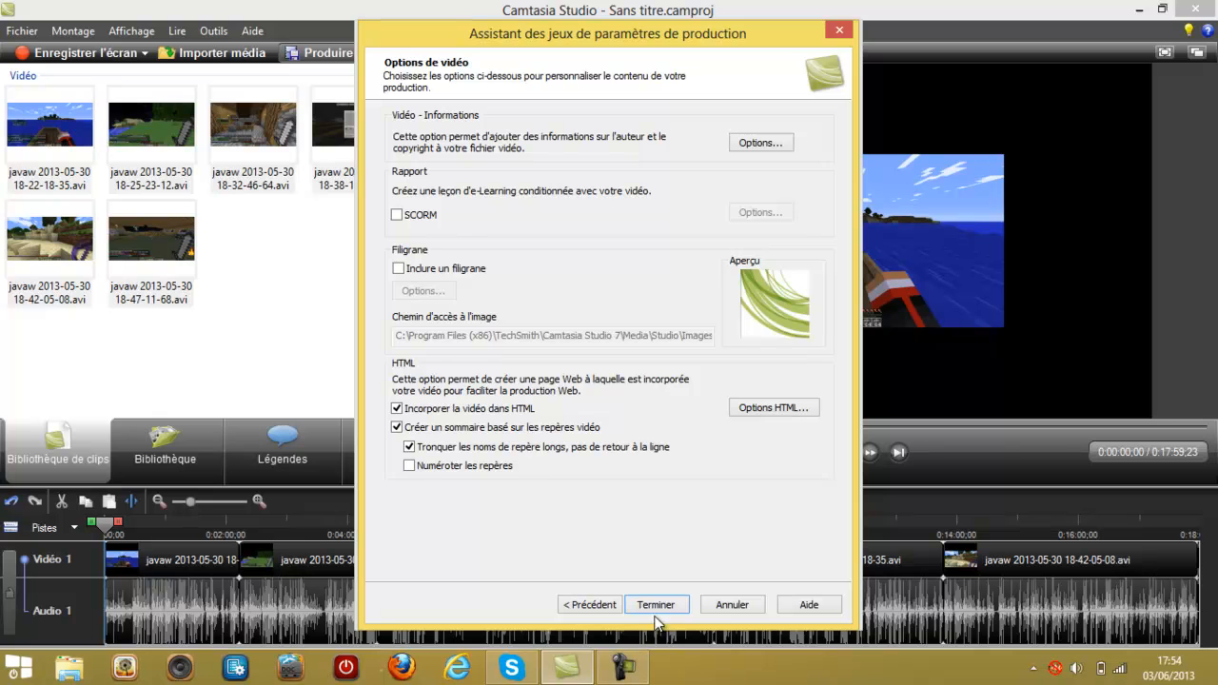
click(732, 606)
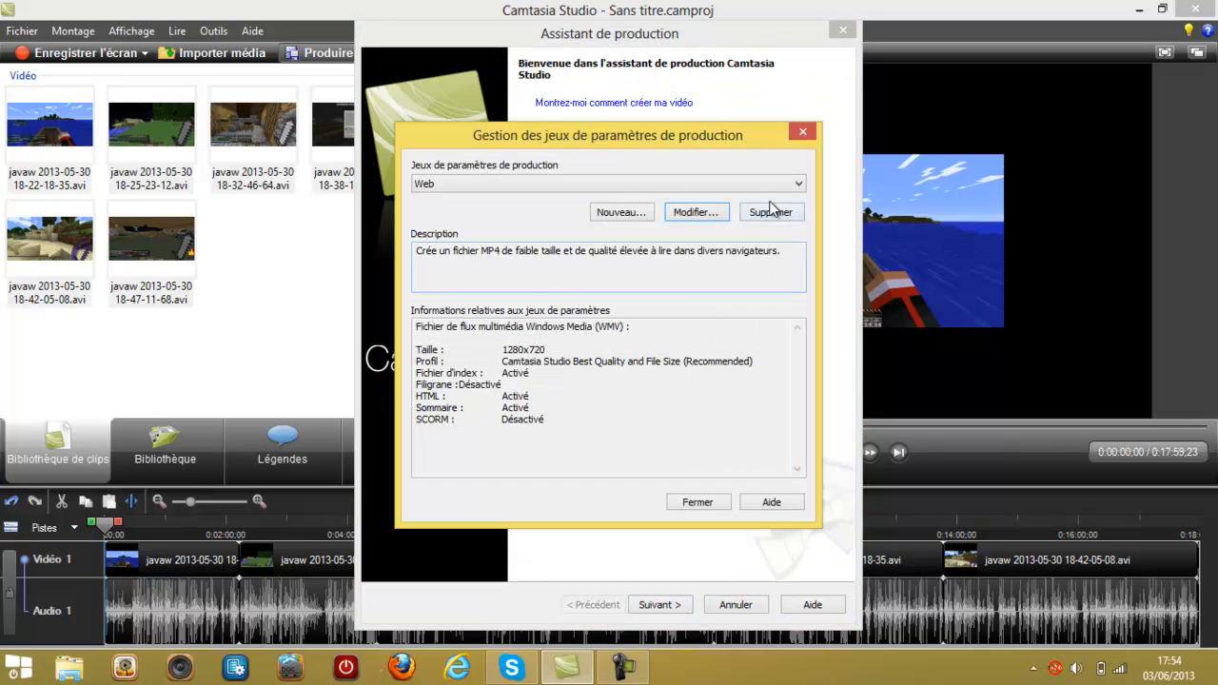
Step: Leave the production preset manager and choose the Full HD preset for the production
click(797, 128)
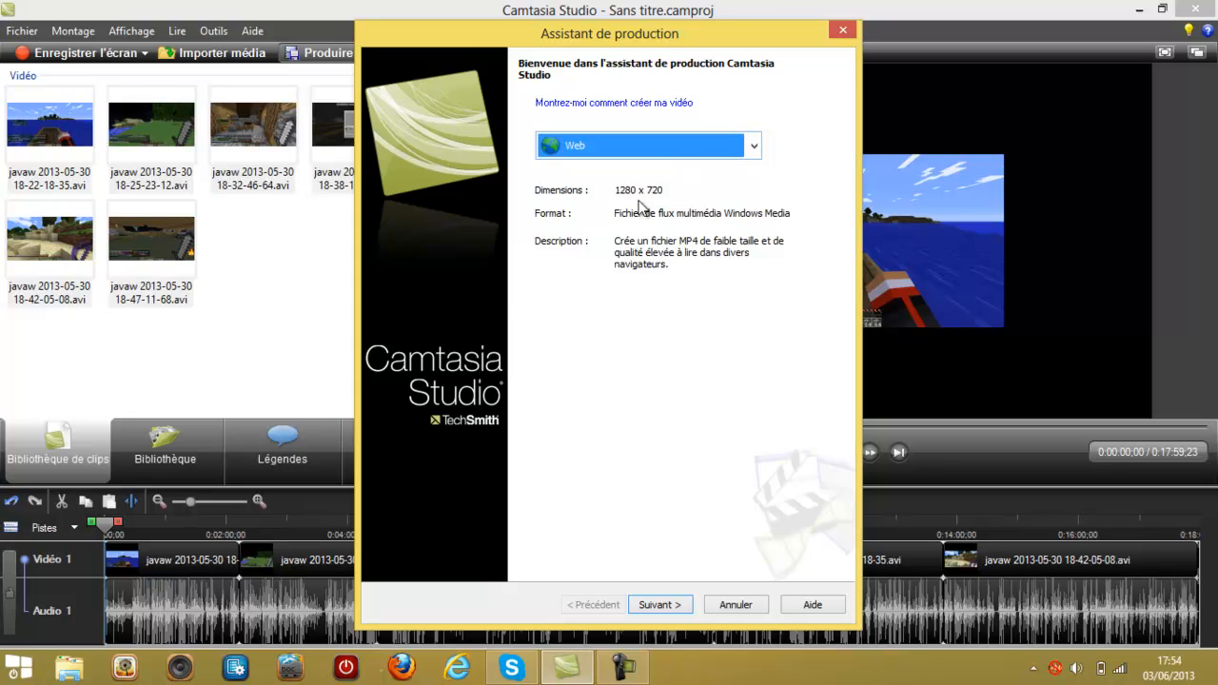
click(617, 150)
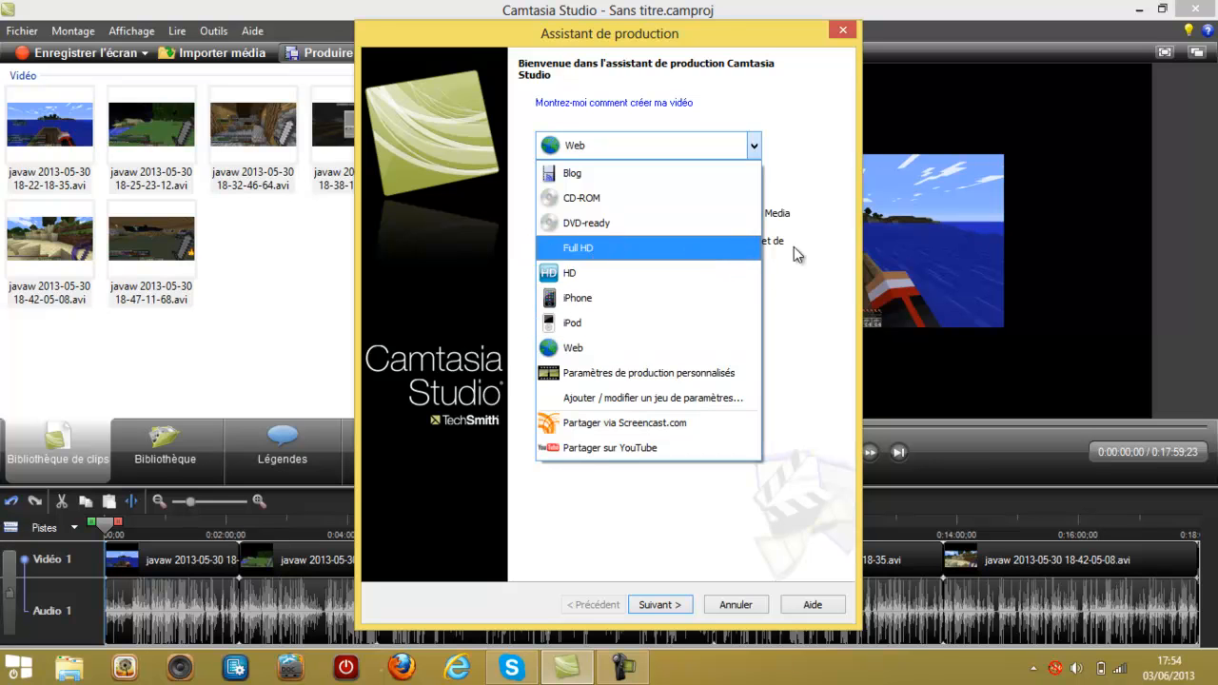
click(566, 255)
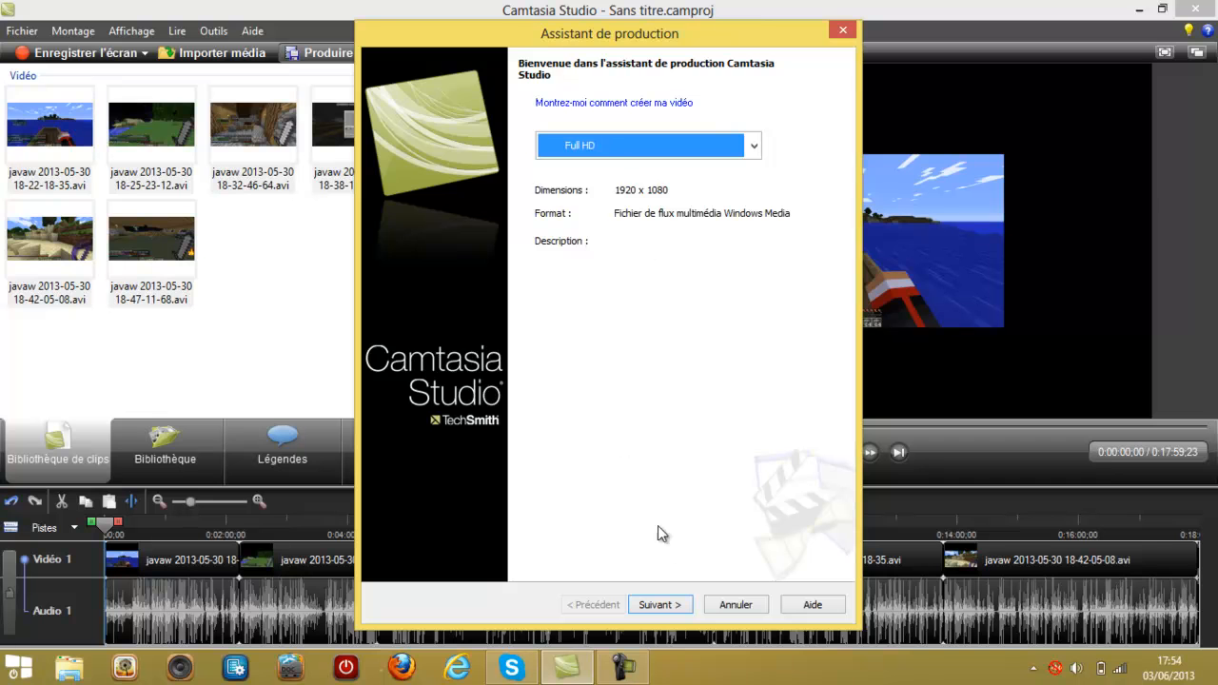
click(656, 613)
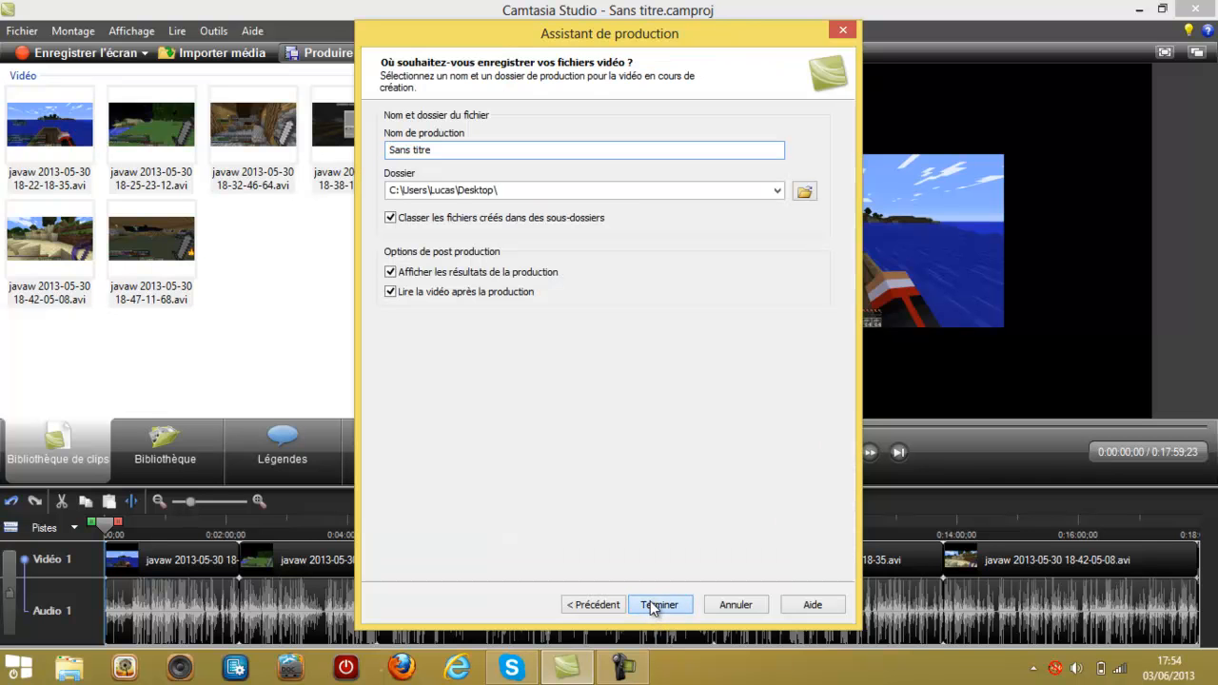
click(650, 602)
click(610, 365)
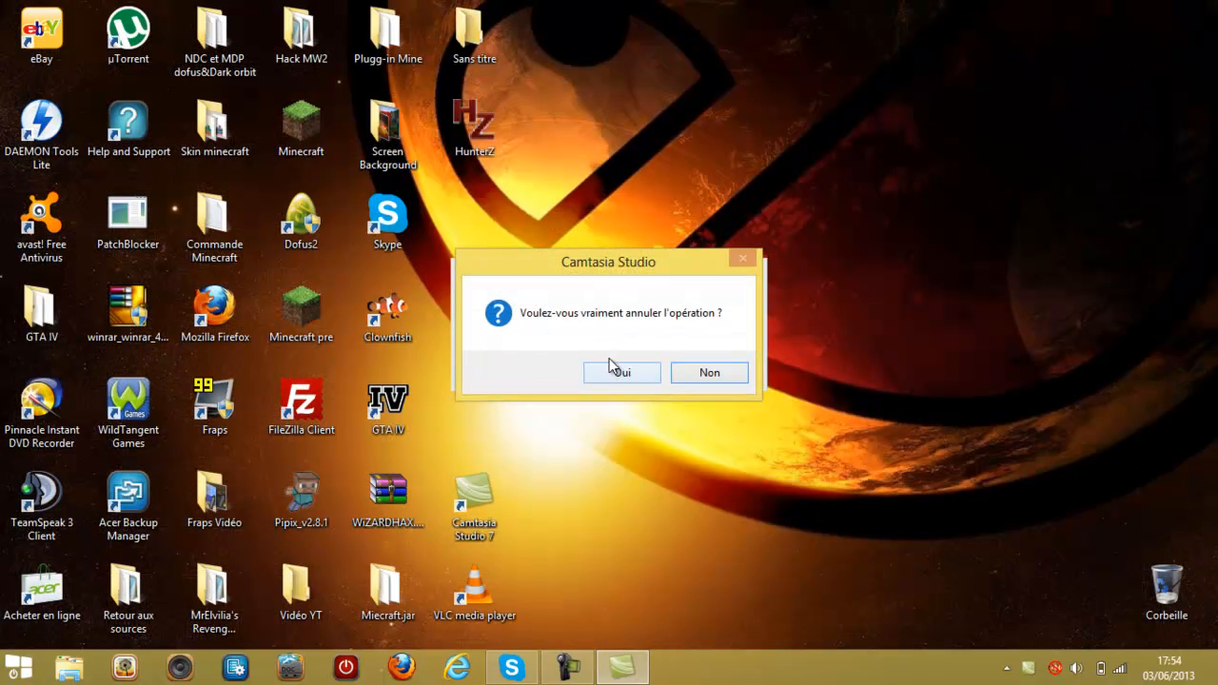
click(615, 380)
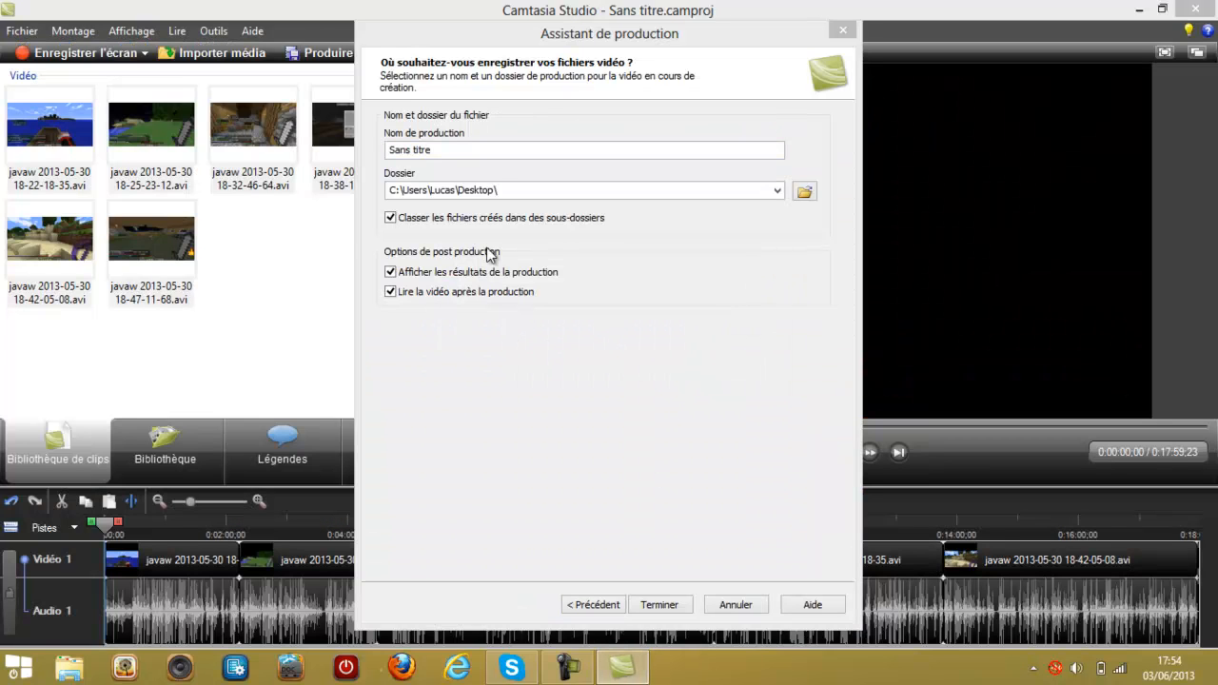
click(587, 601)
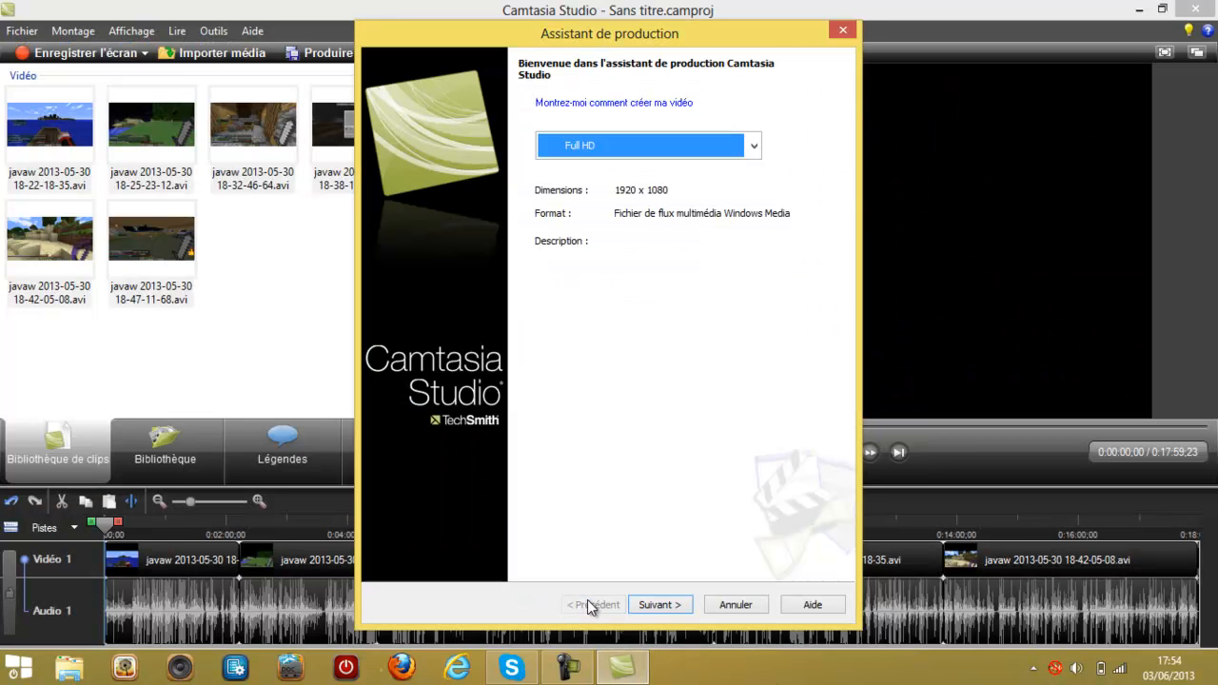
click(844, 29)
Step: Restart the production wizard and begin a new production preset using the WMV - Windows Media Video format
click(306, 56)
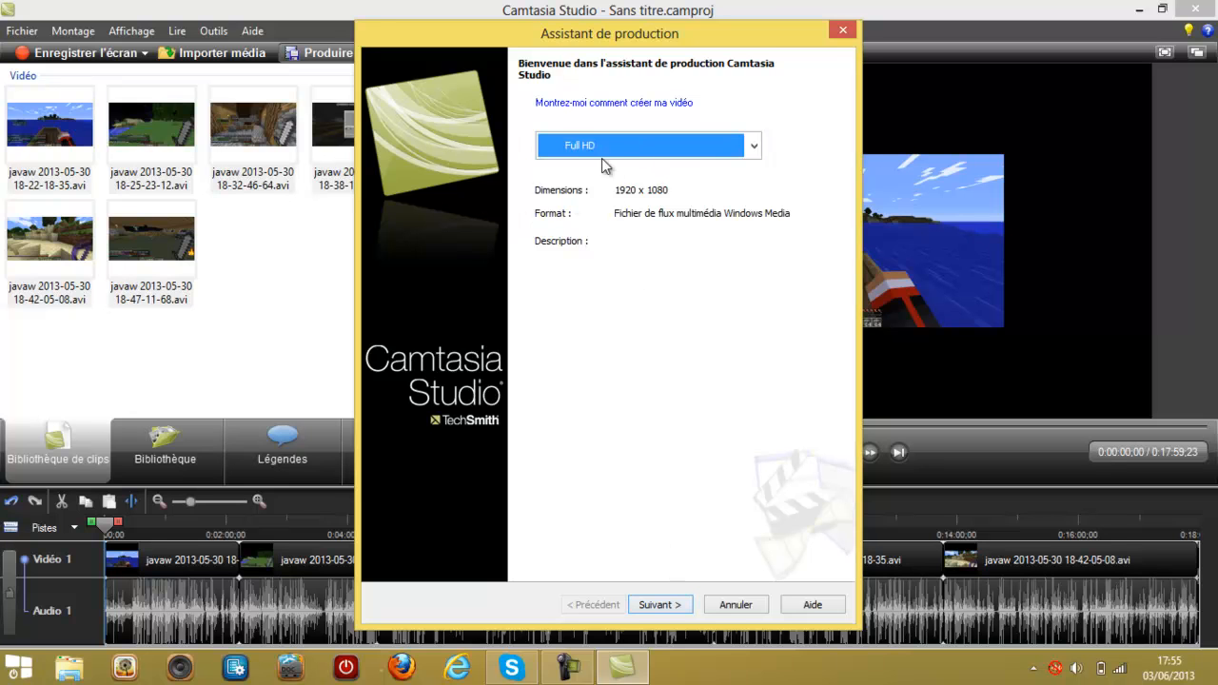
click(628, 145)
click(620, 462)
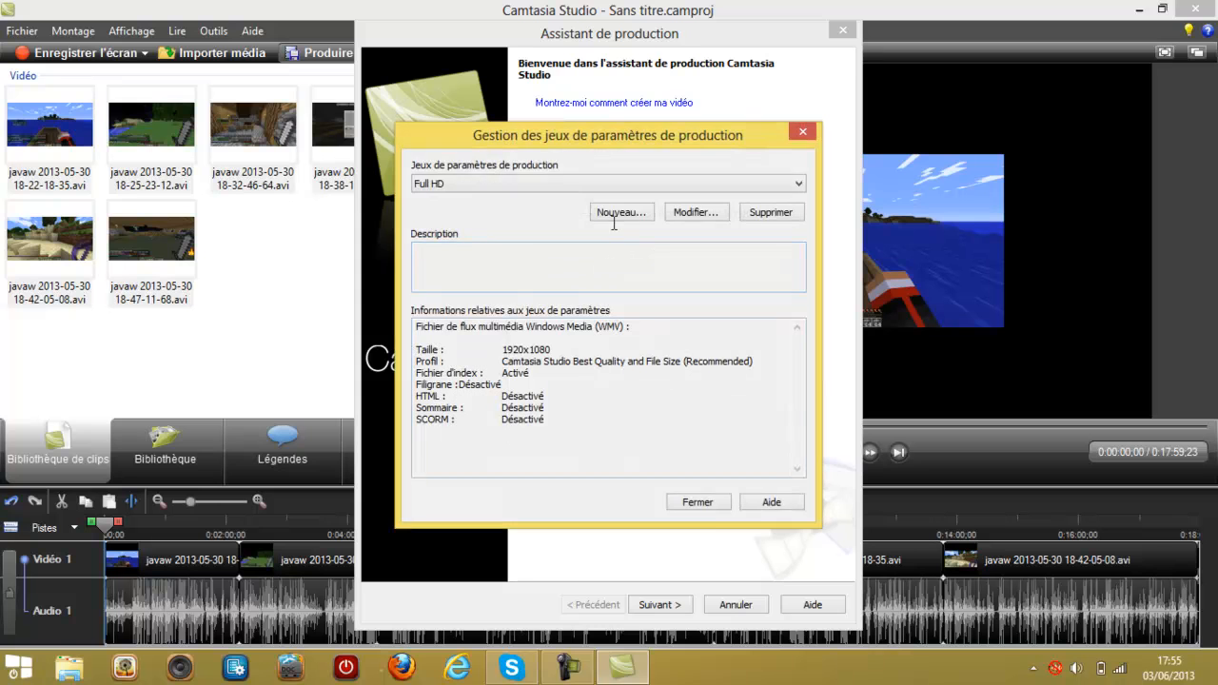
click(619, 214)
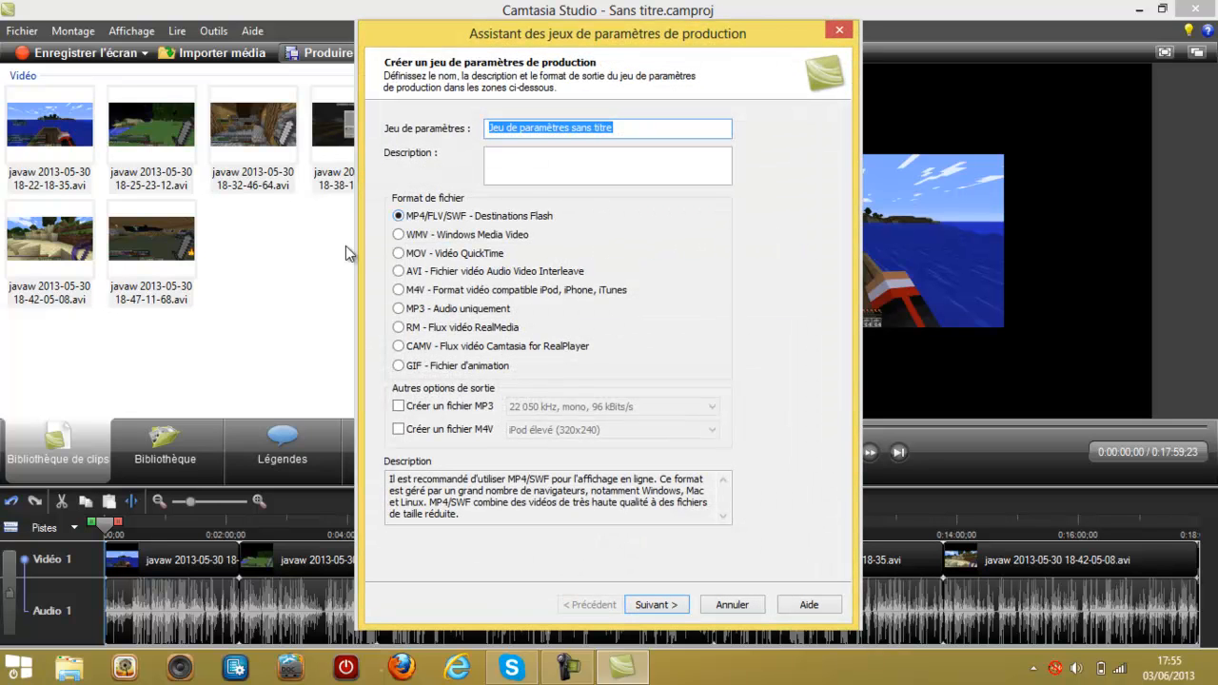
click(430, 236)
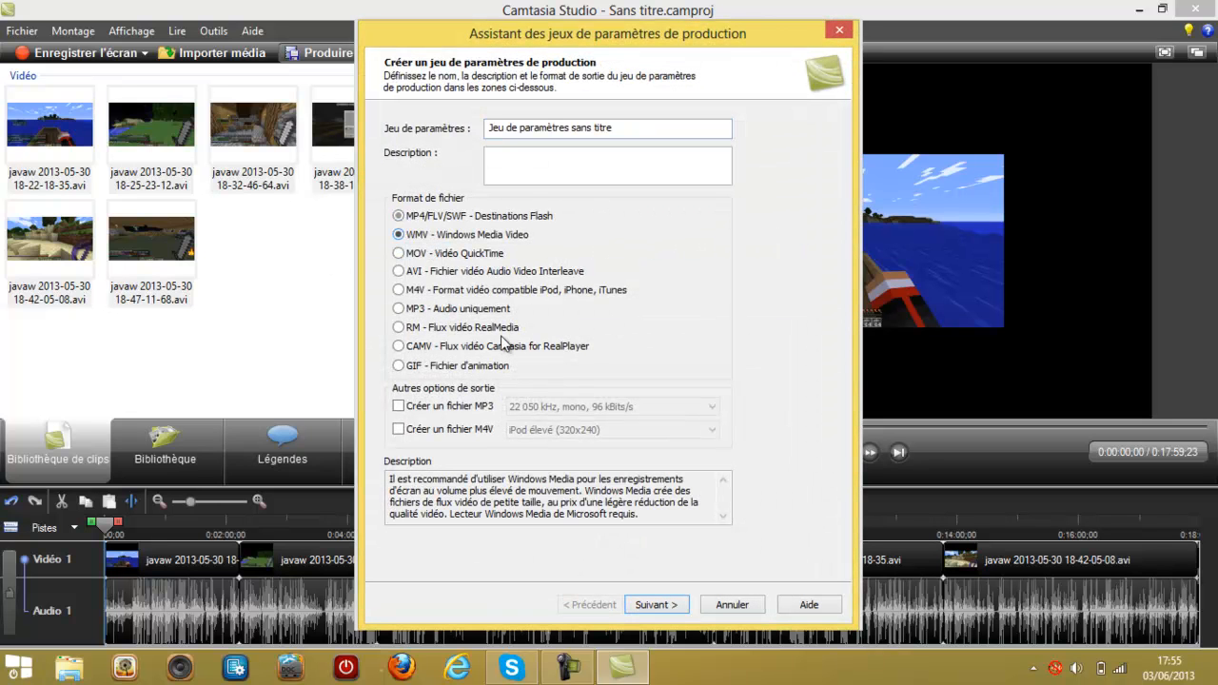
click(657, 605)
click(679, 607)
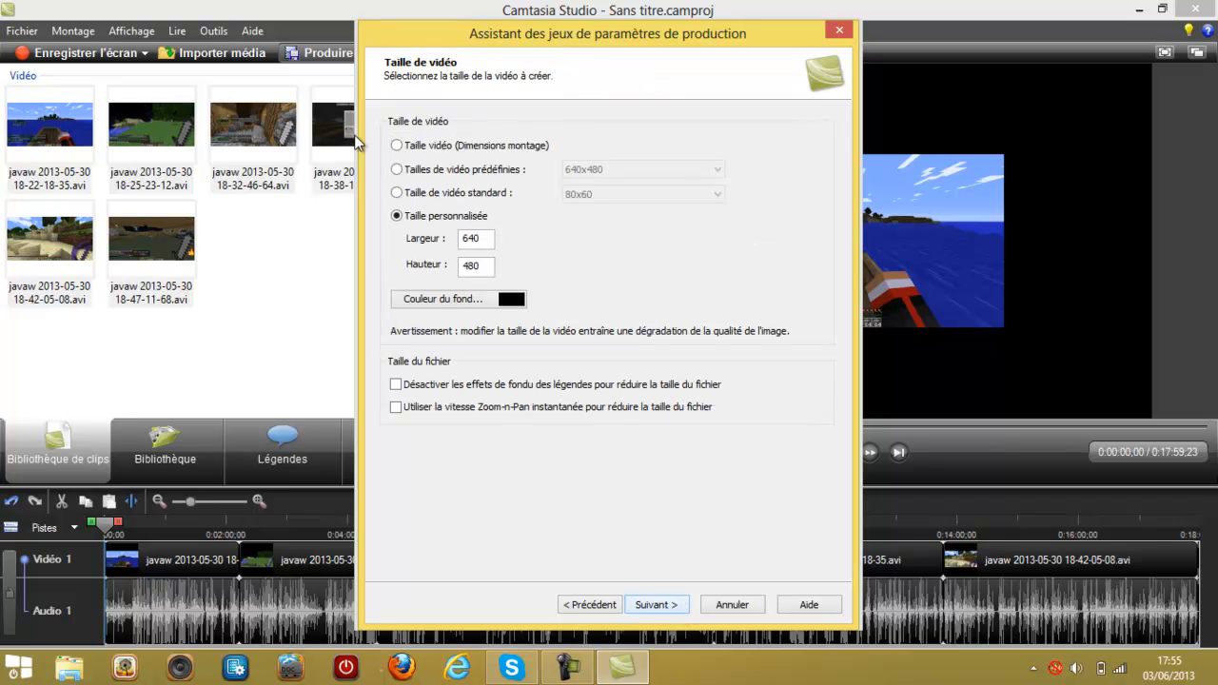
Step: Set the new preset's custom video size to 1920 x 1080, and leave the preset editor and manager without saving
drag(566, 27, 548, 106)
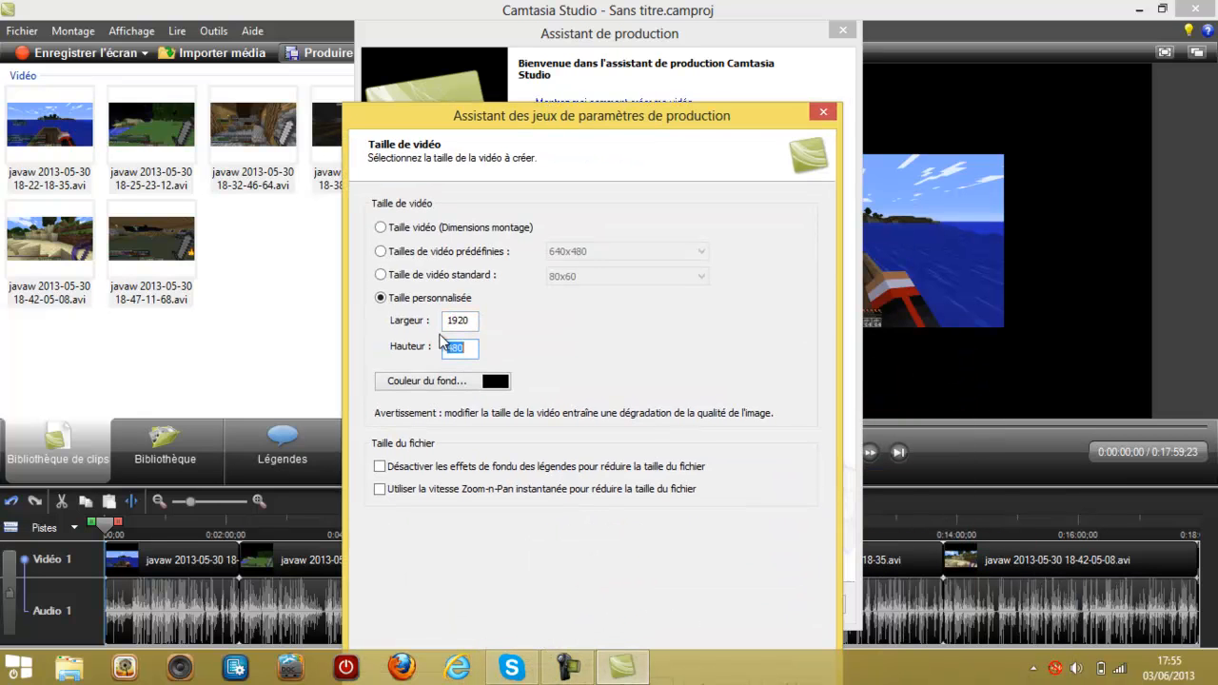
drag(528, 115, 632, 220)
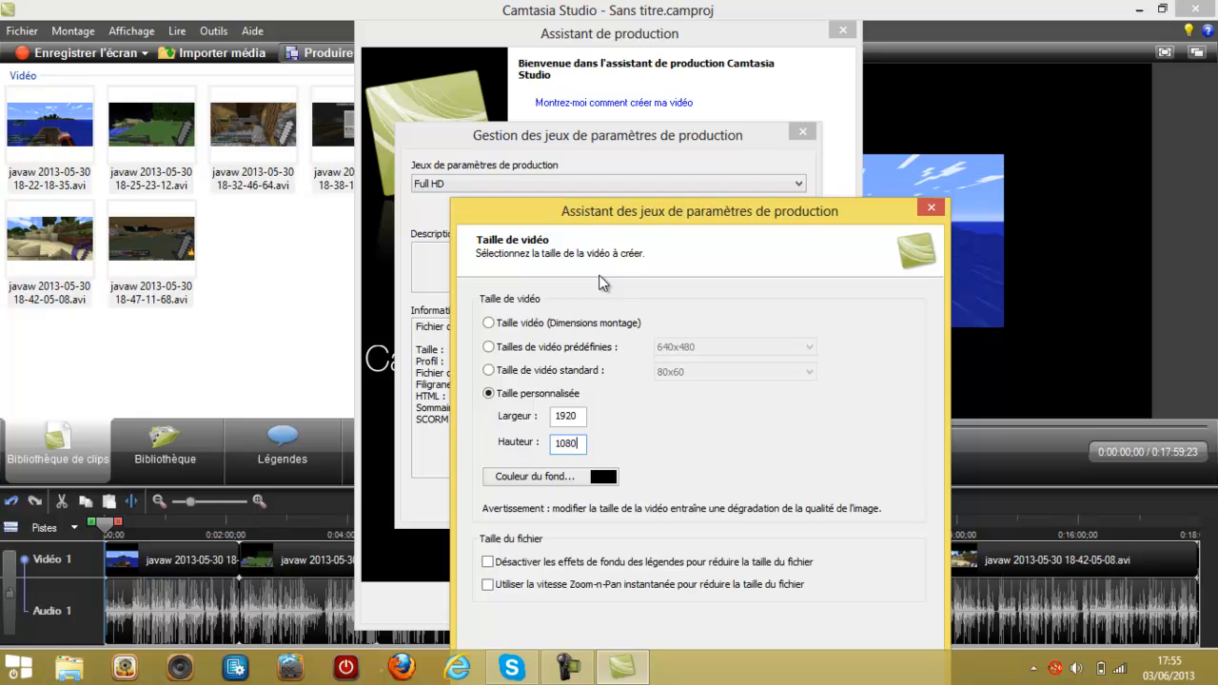
drag(597, 205, 545, 33)
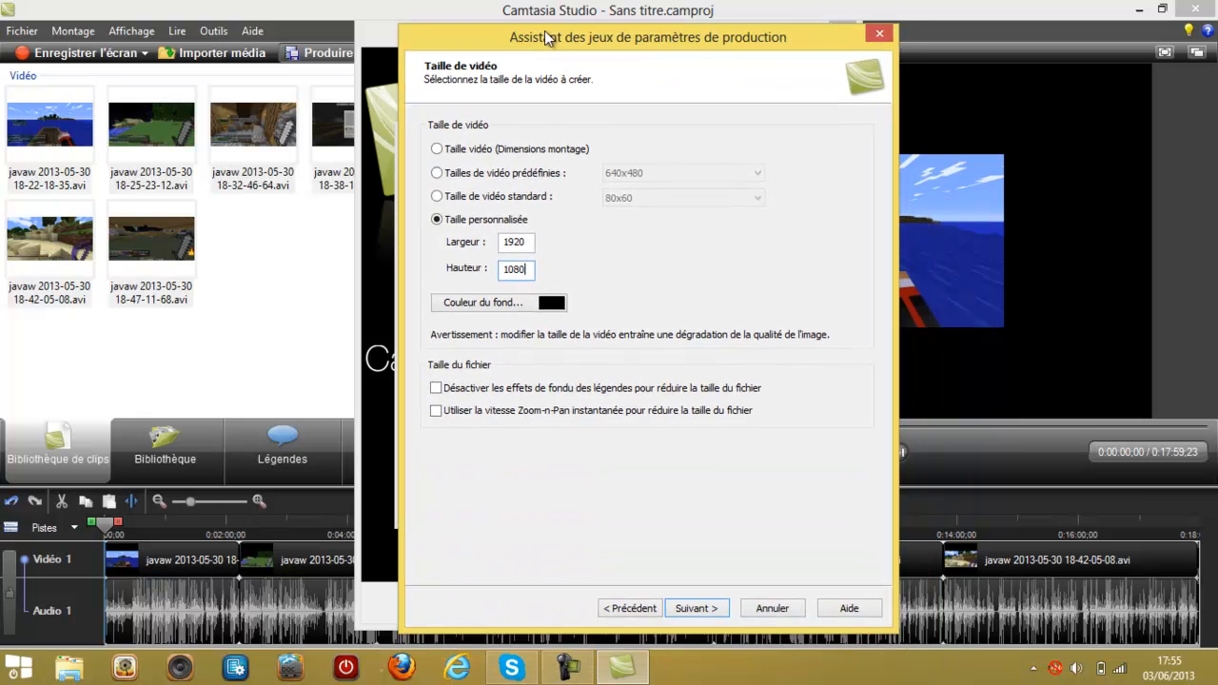
click(684, 612)
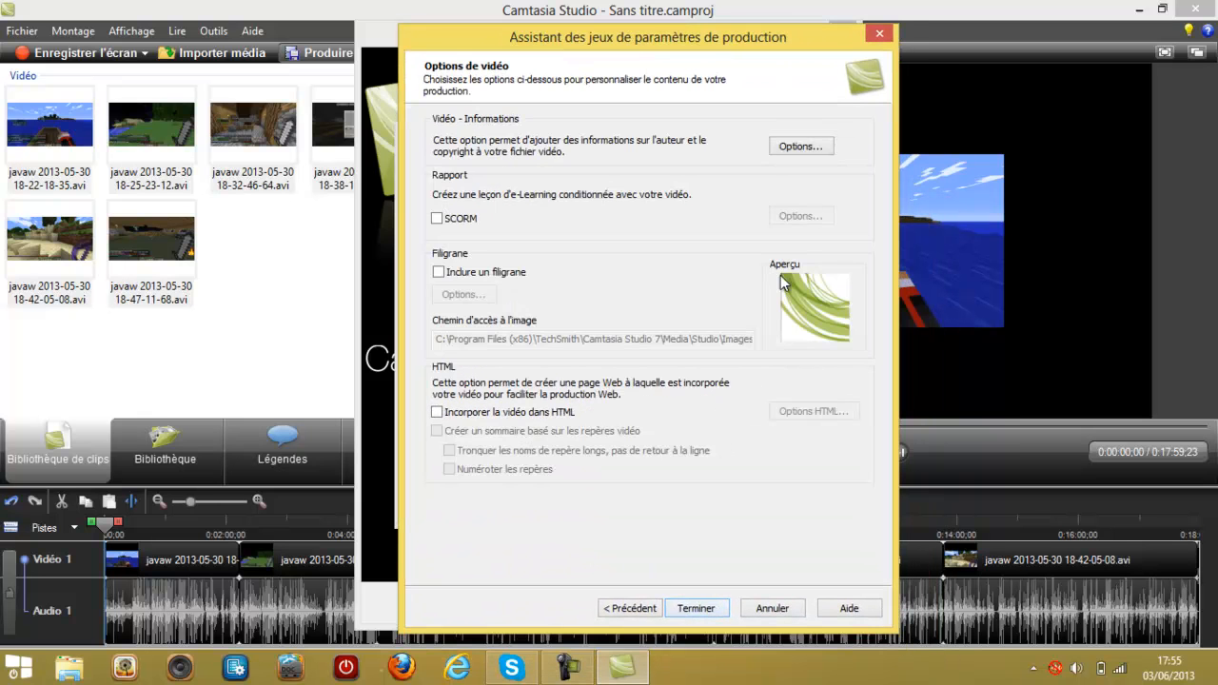
click(879, 35)
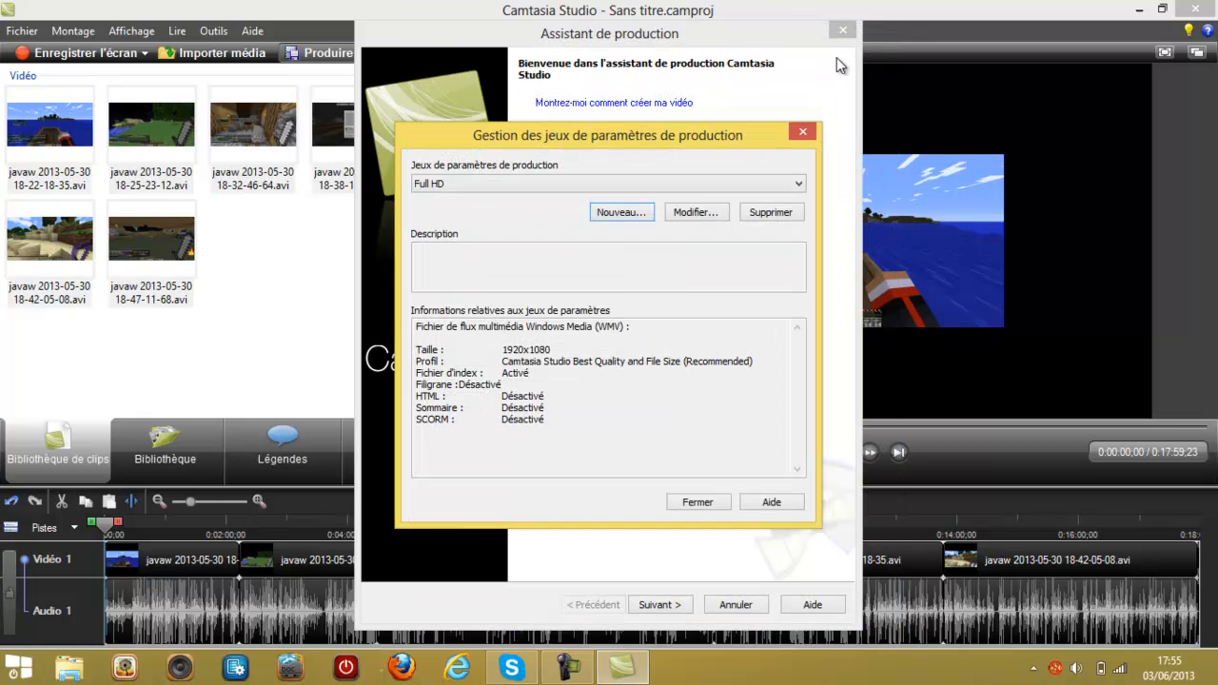
click(802, 131)
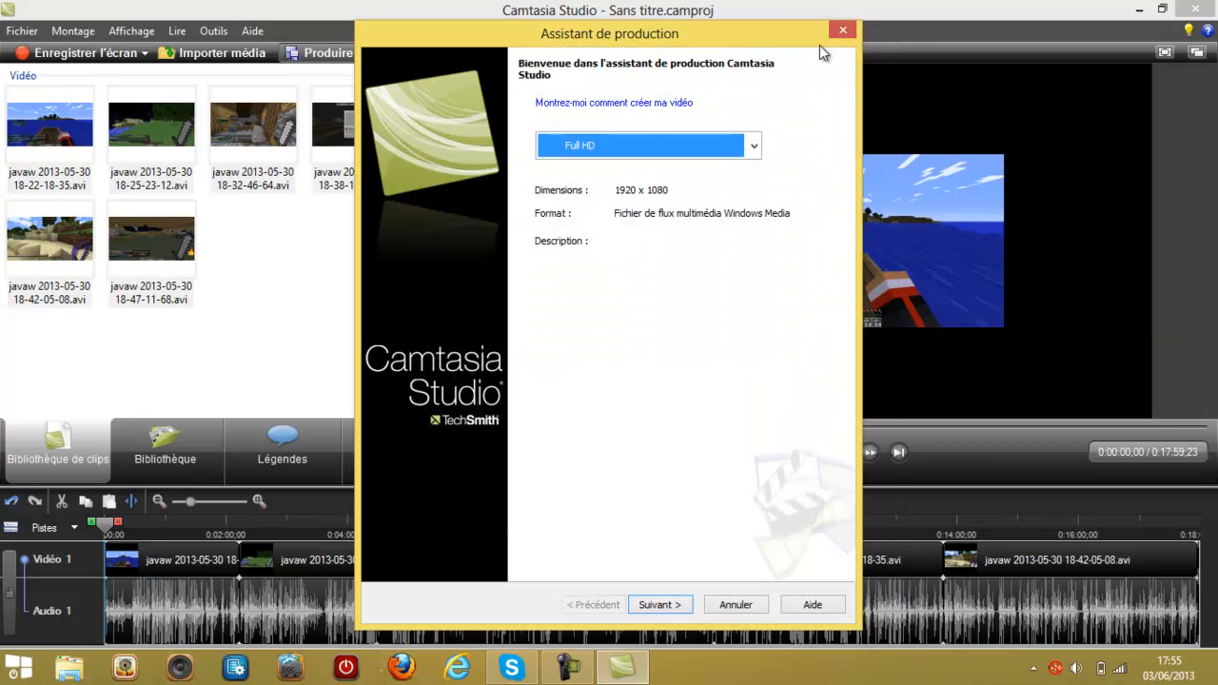
Step: Name the production "tuto youtube" and start rendering the project with the Full HD preset
click(657, 607)
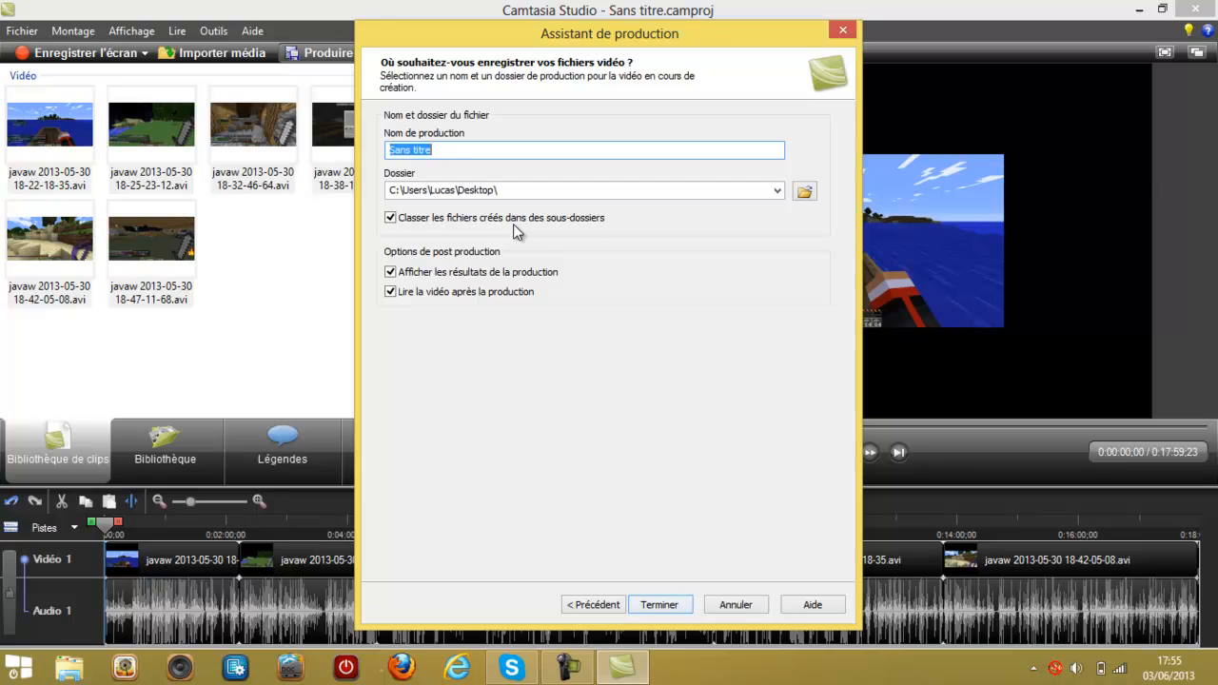
text(²)
drag(438, 150, 324, 153)
text(j)
key(BackSpace)
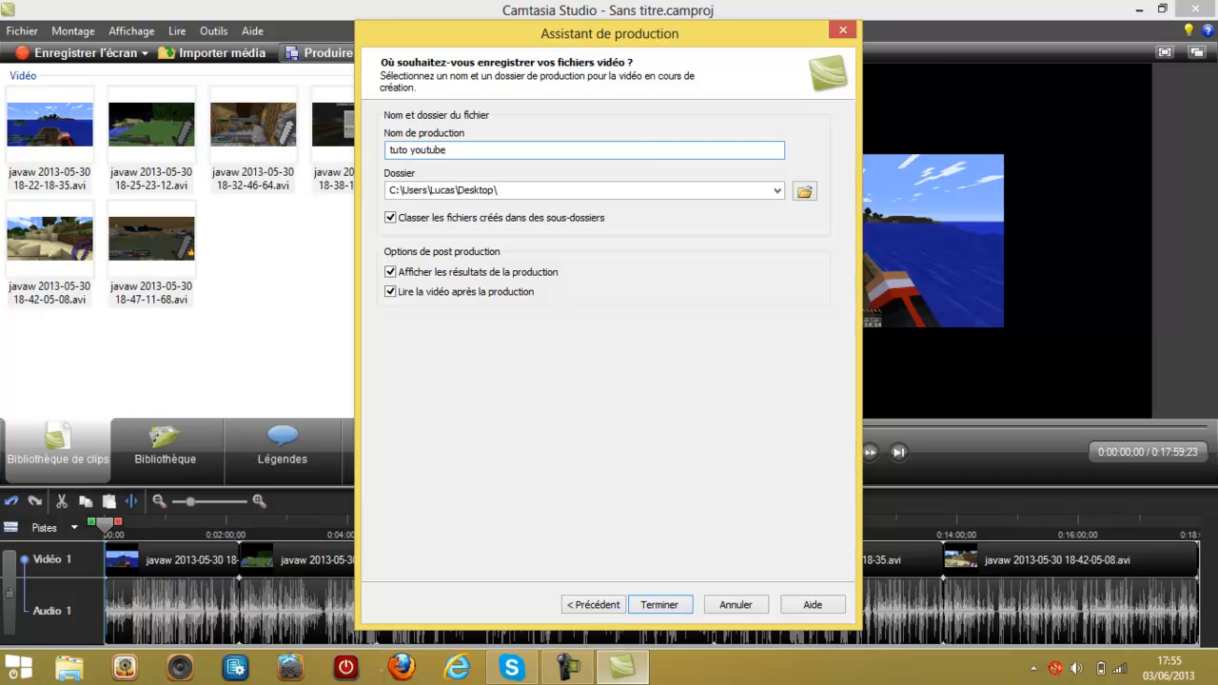
click(660, 604)
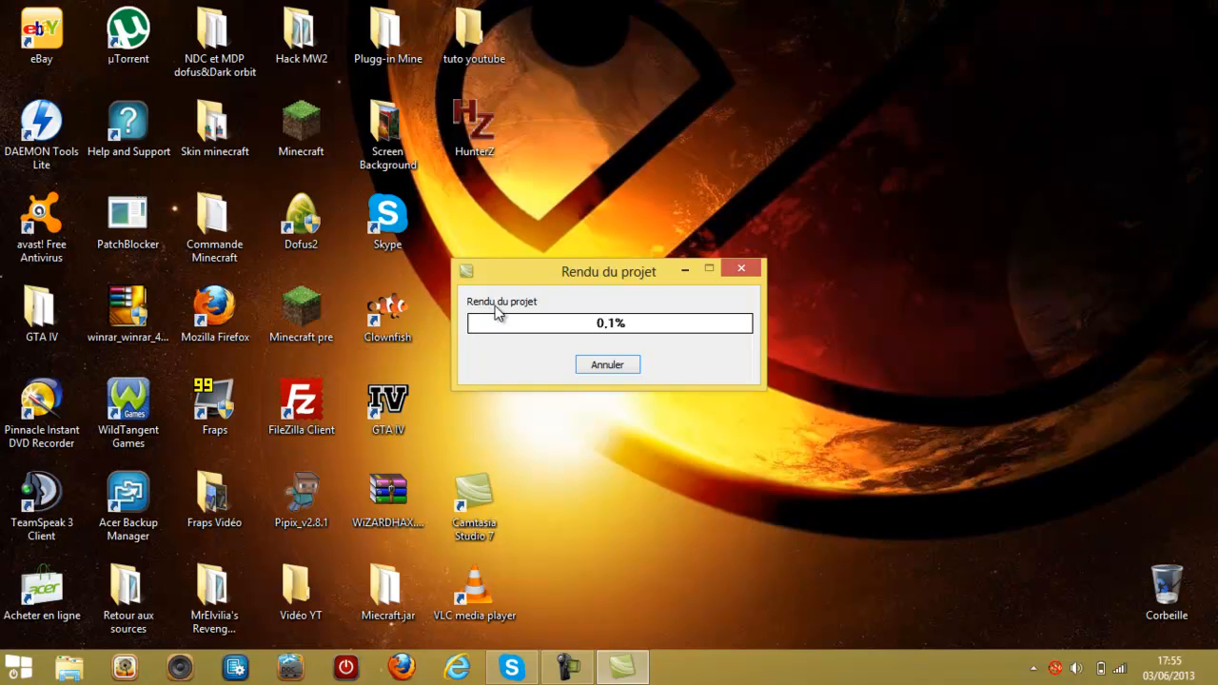
drag(473, 46, 455, 69)
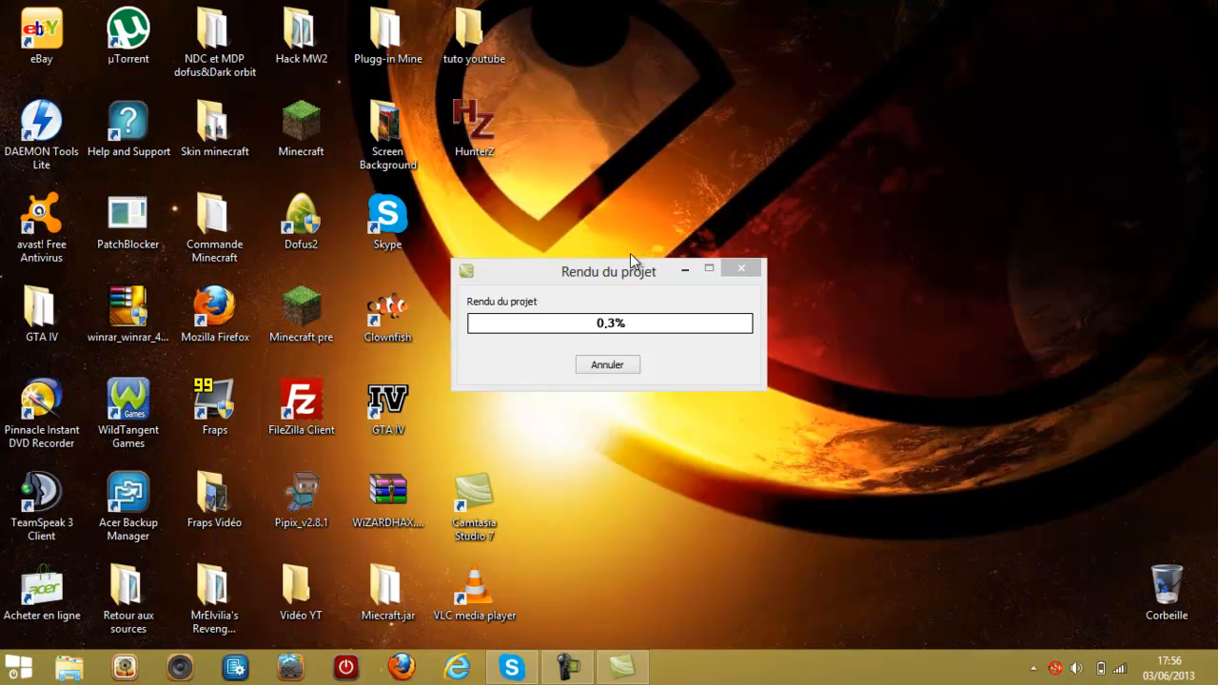
Step: Cancel the rendering of the project and leave the production wizard
click(616, 367)
click(641, 367)
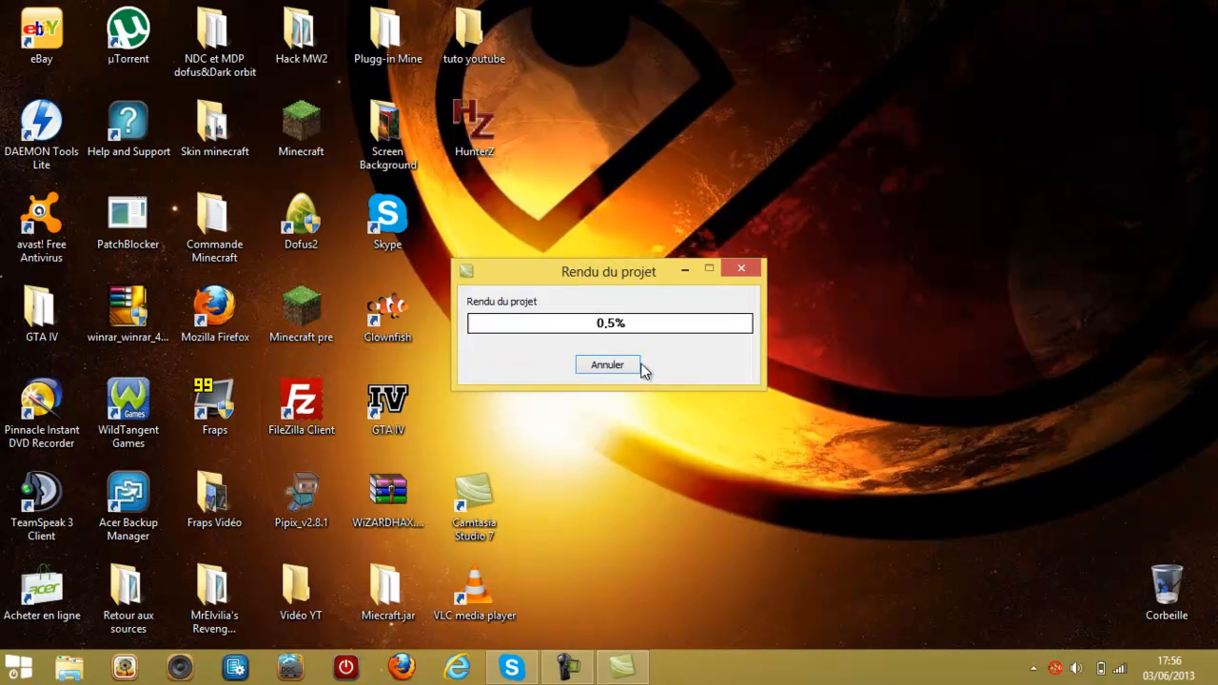
click(680, 602)
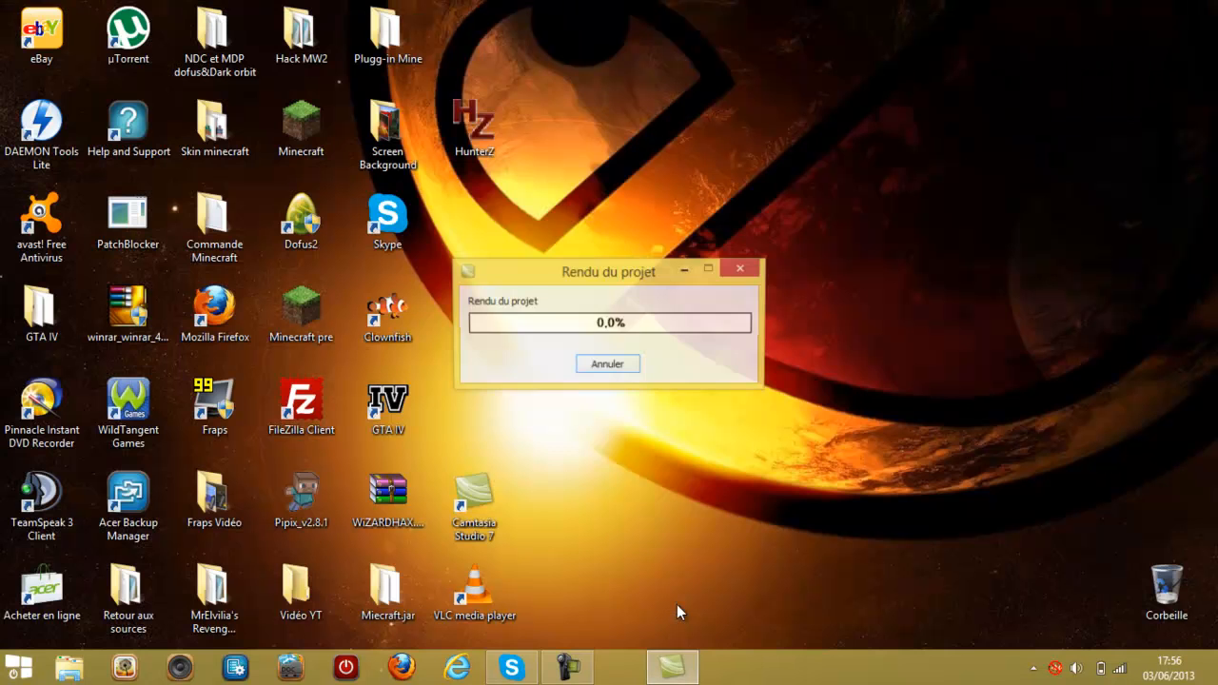
click(598, 367)
click(621, 374)
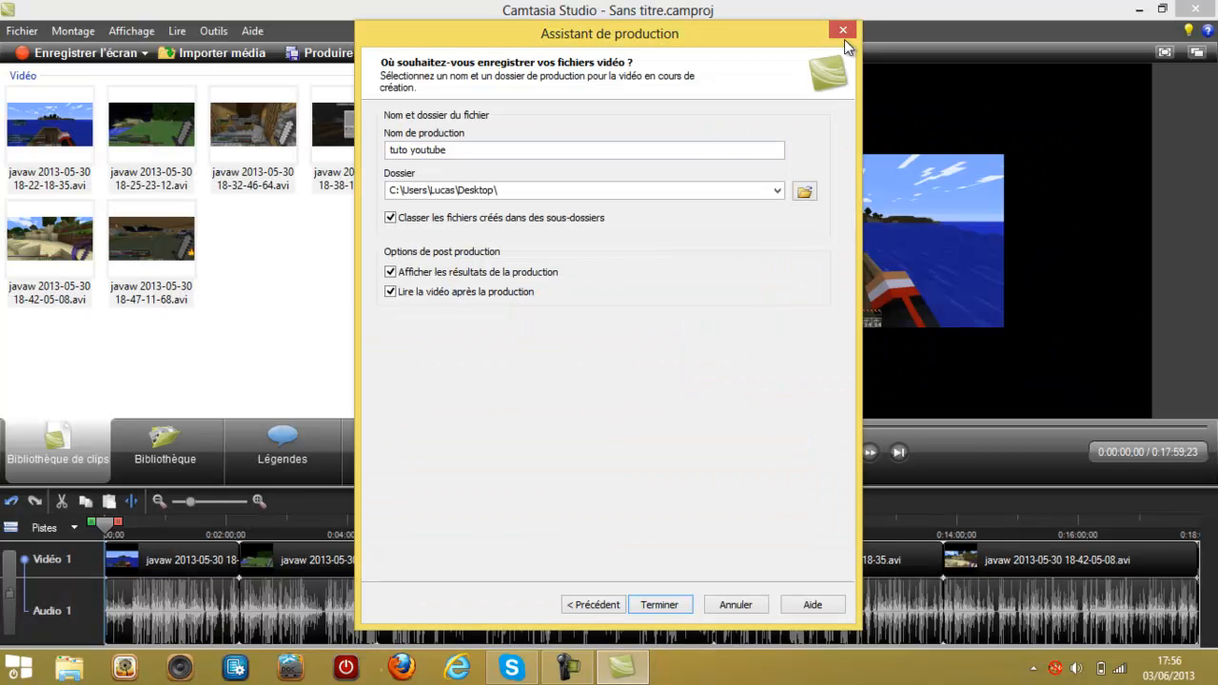
click(845, 29)
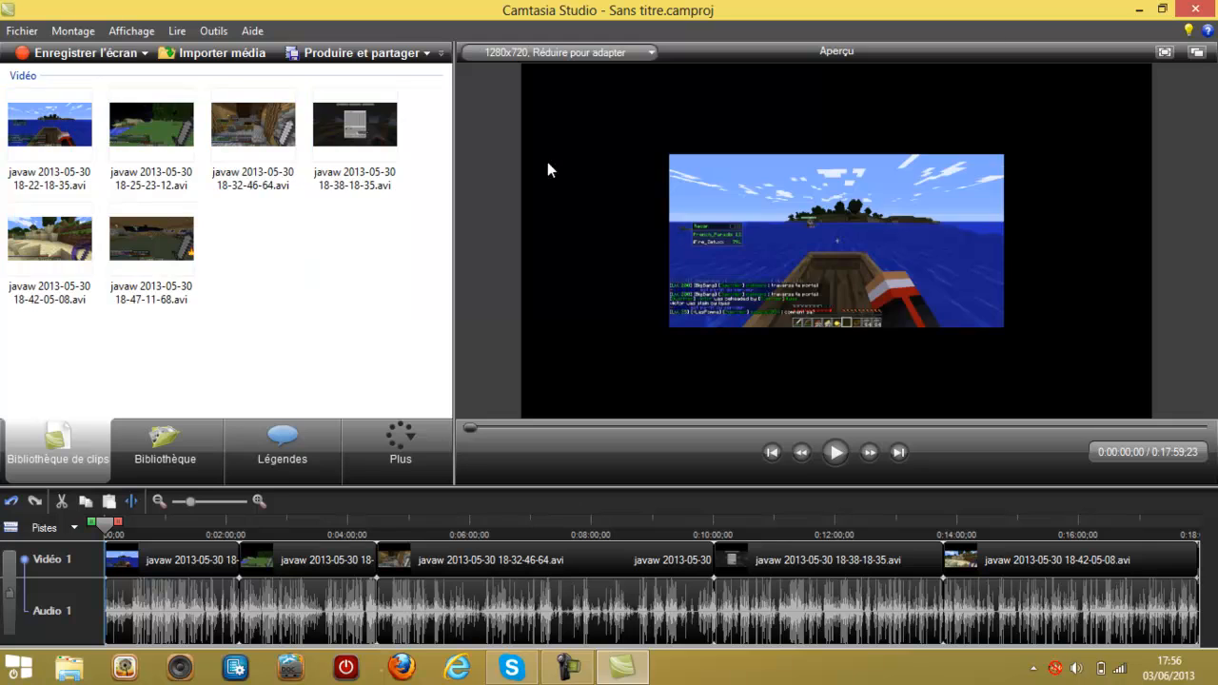
click(1139, 9)
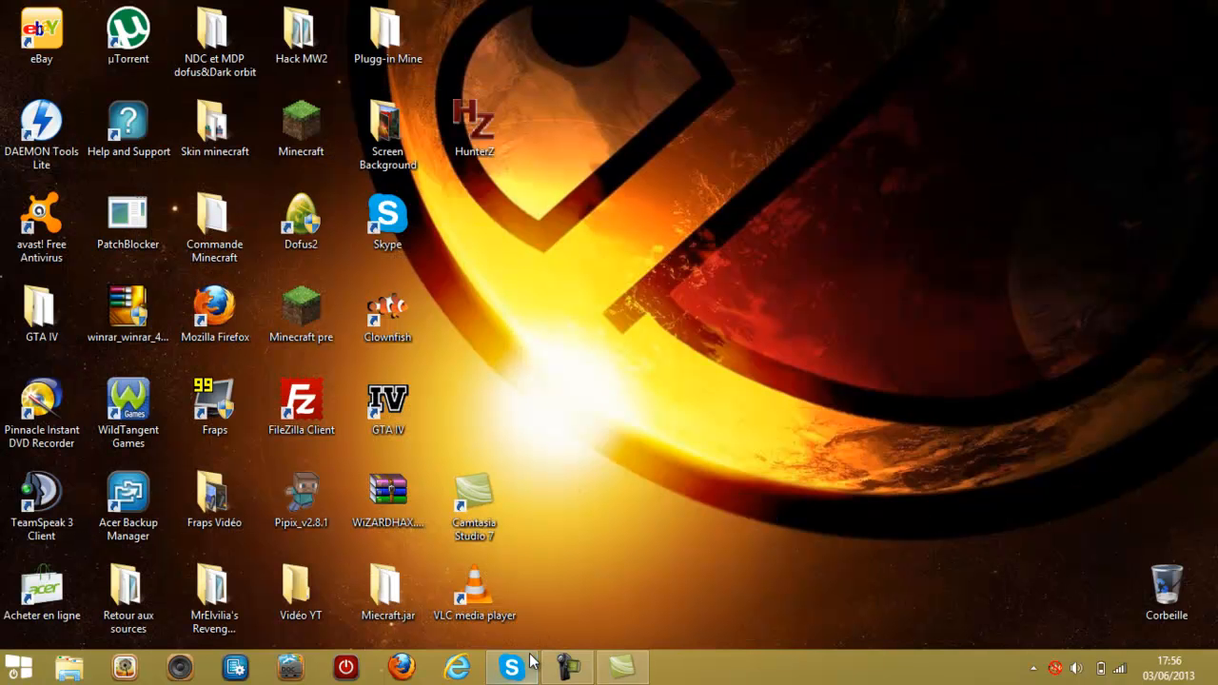
click(622, 666)
click(590, 672)
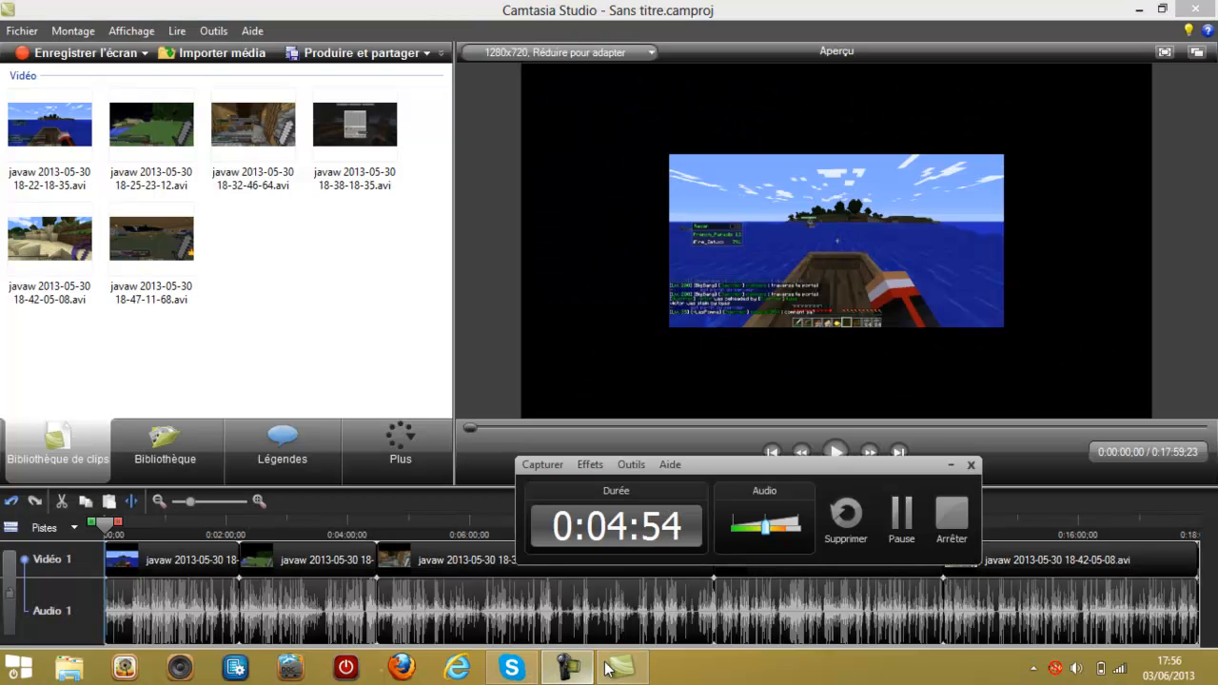
click(623, 666)
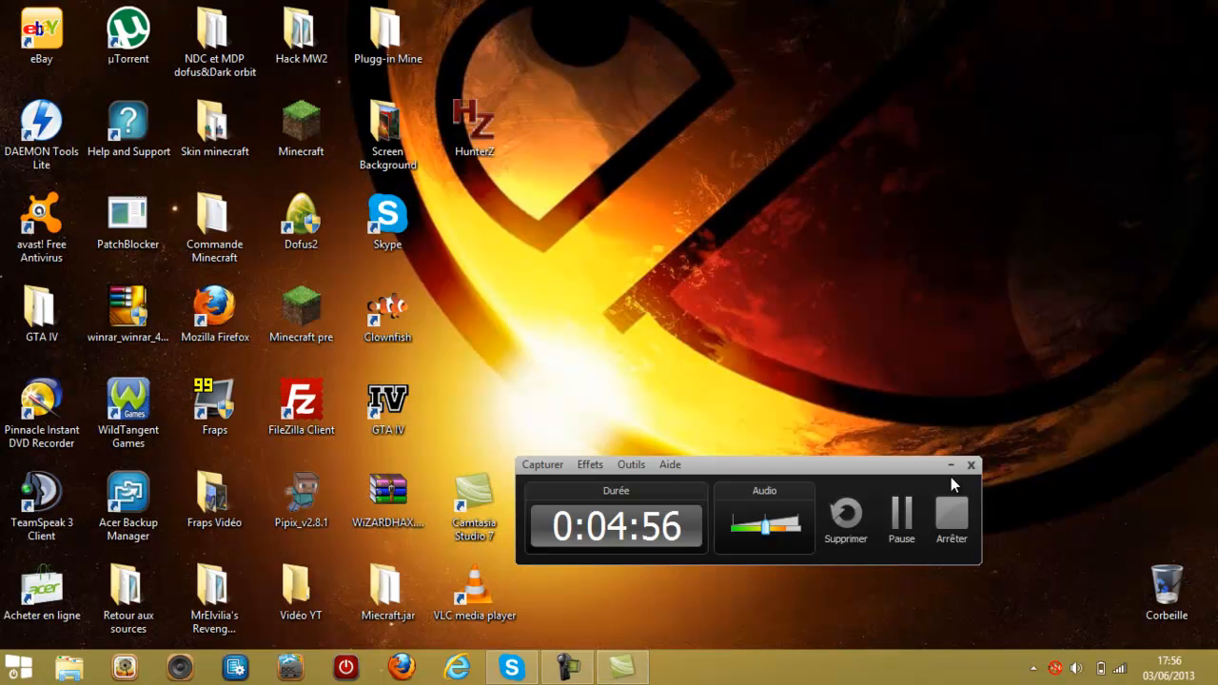
click(949, 465)
click(622, 666)
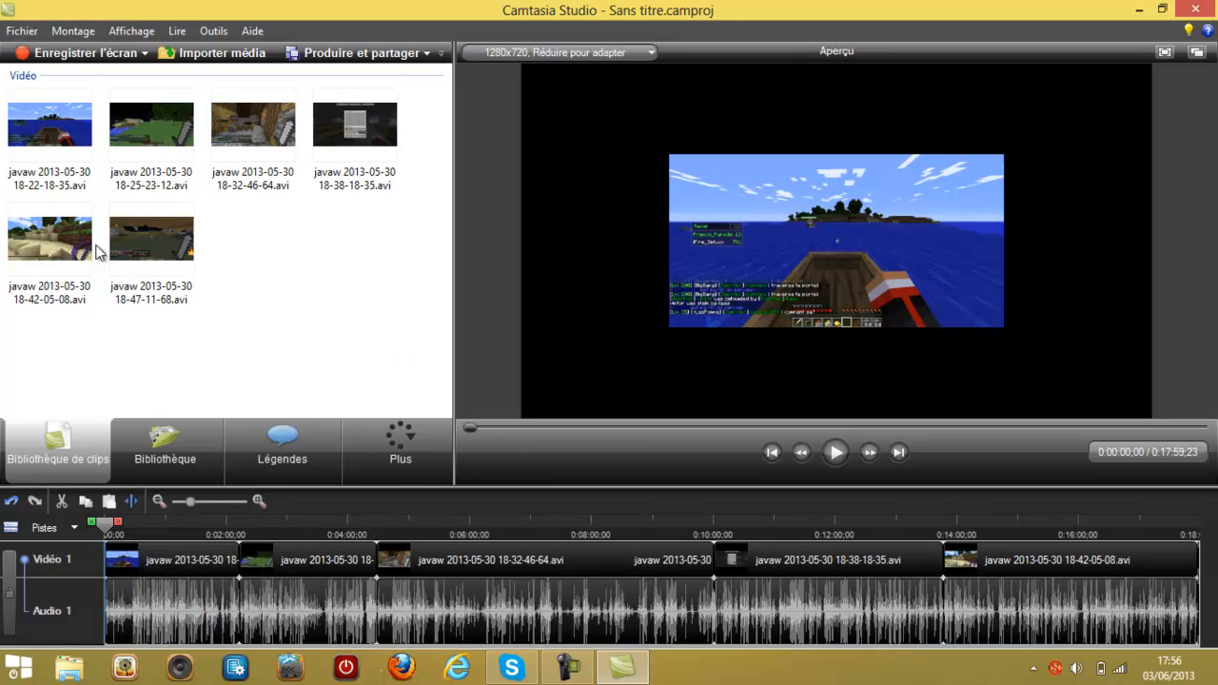
Step: Open Zoom-n-Pan and snap the zoom frame to the video's edges at the start of the timeline
drag(301, 327, 167, 147)
drag(410, 327, 22, 84)
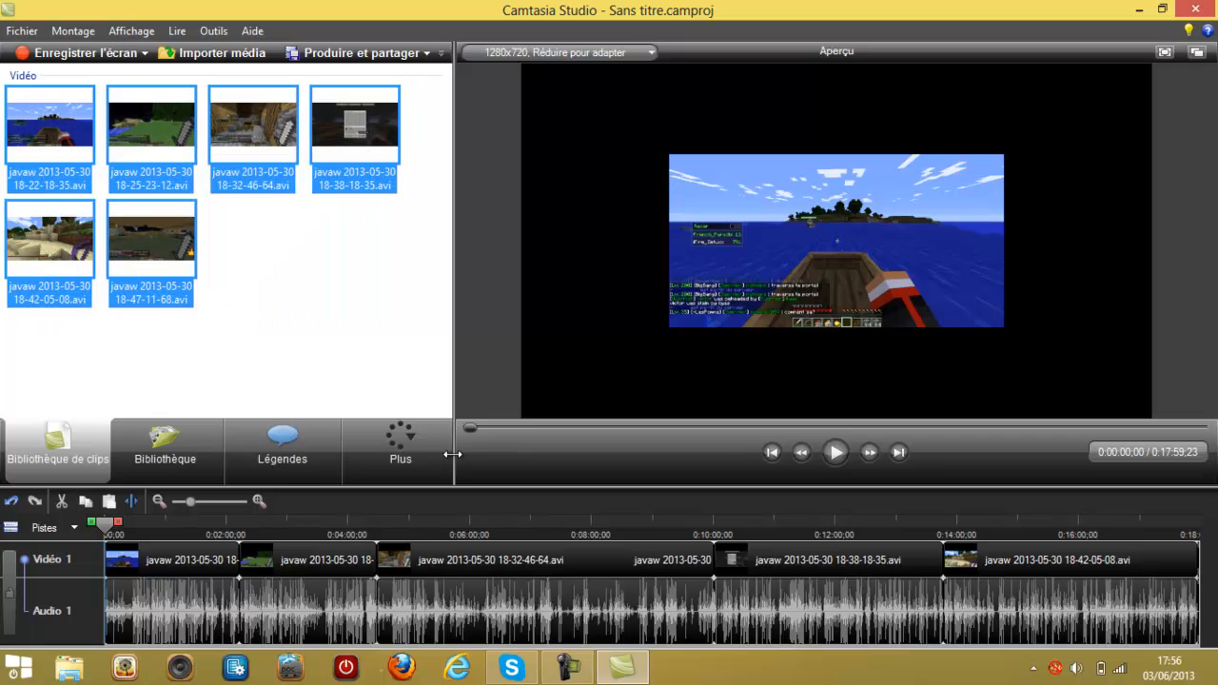
click(393, 442)
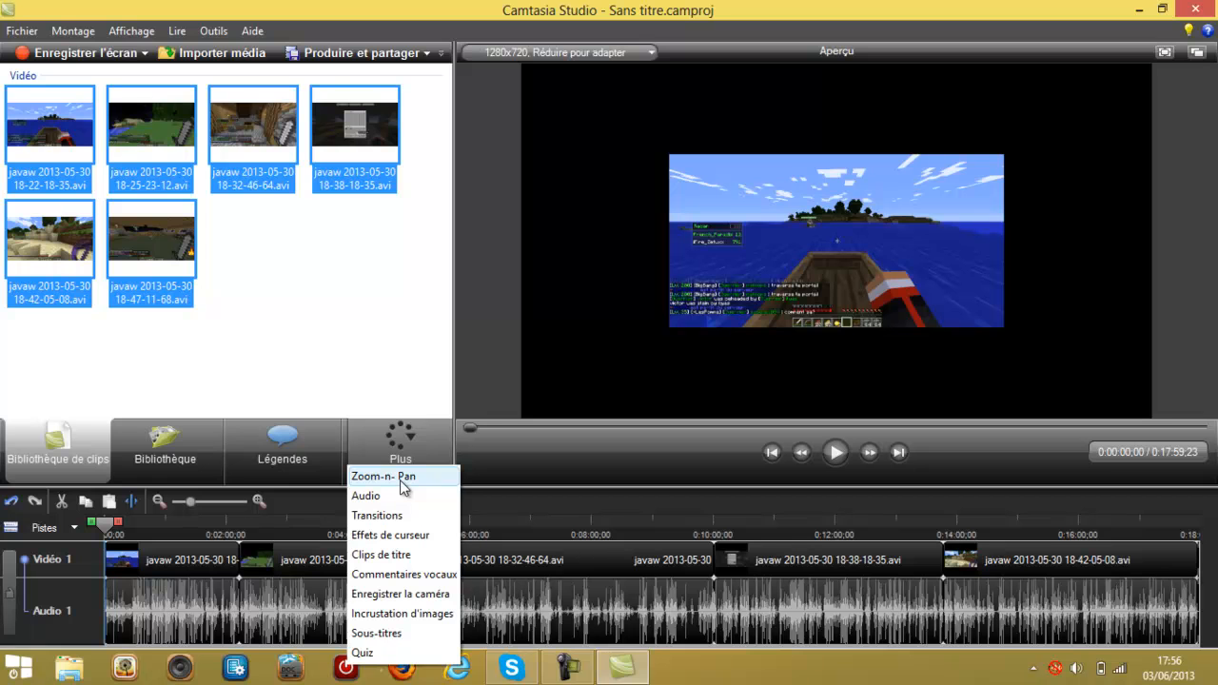
click(399, 481)
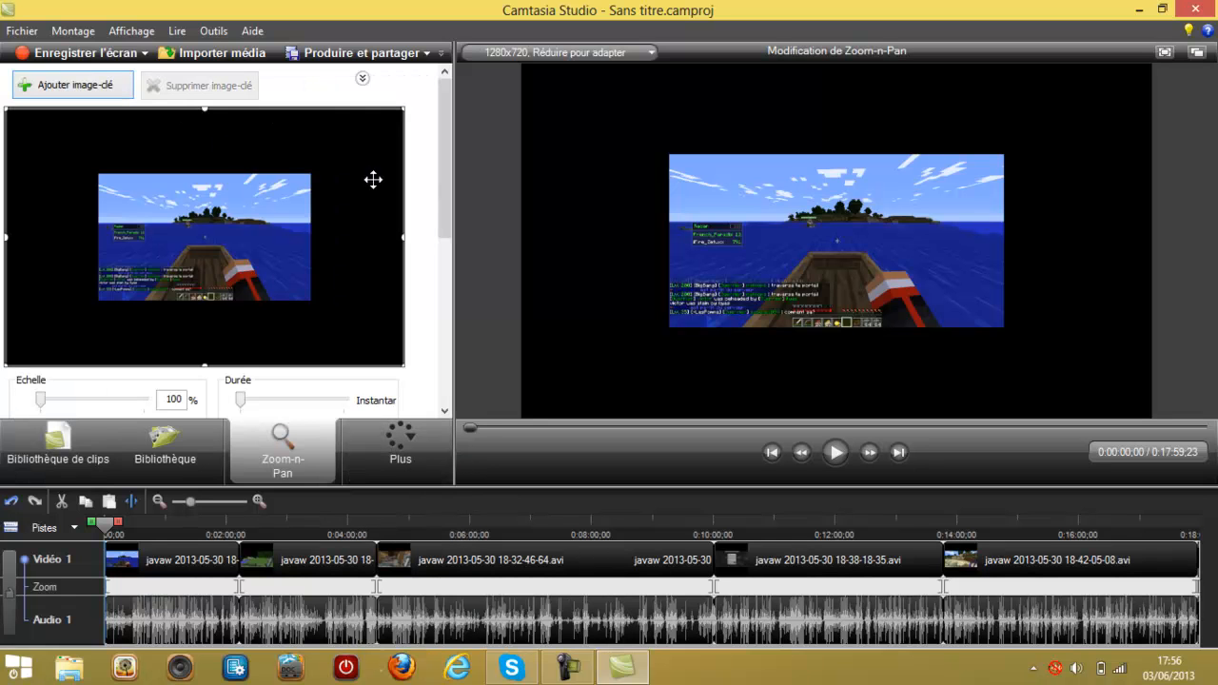
right_click(338, 224)
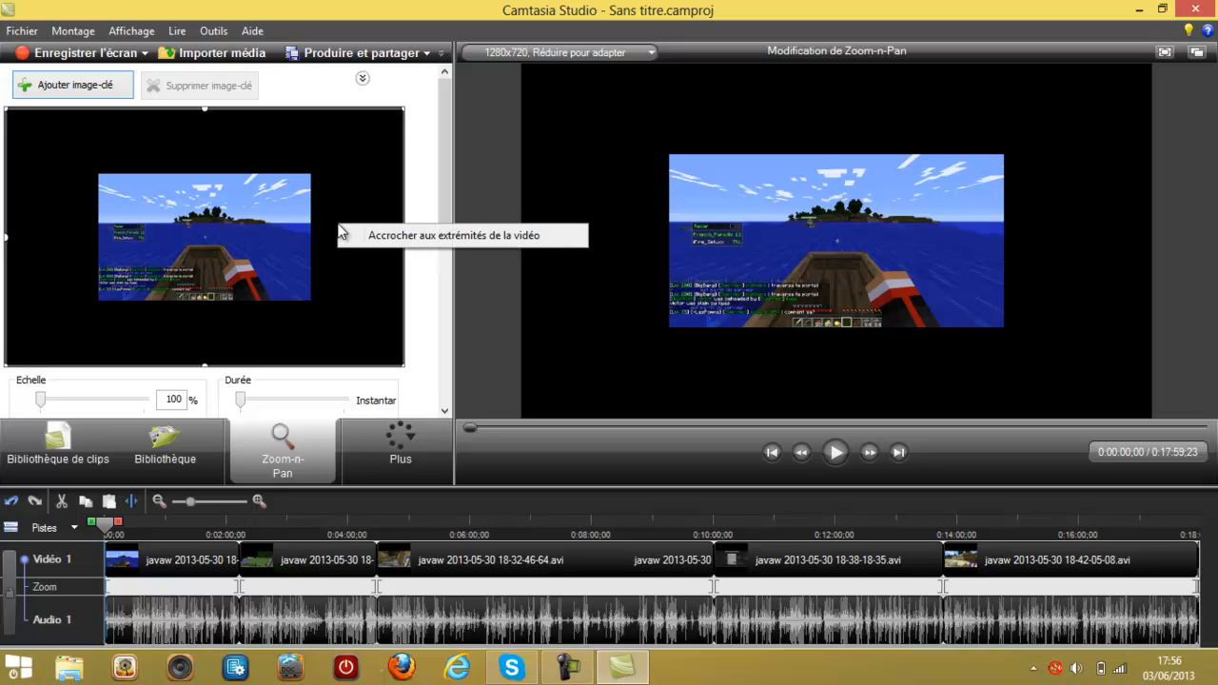
click(419, 235)
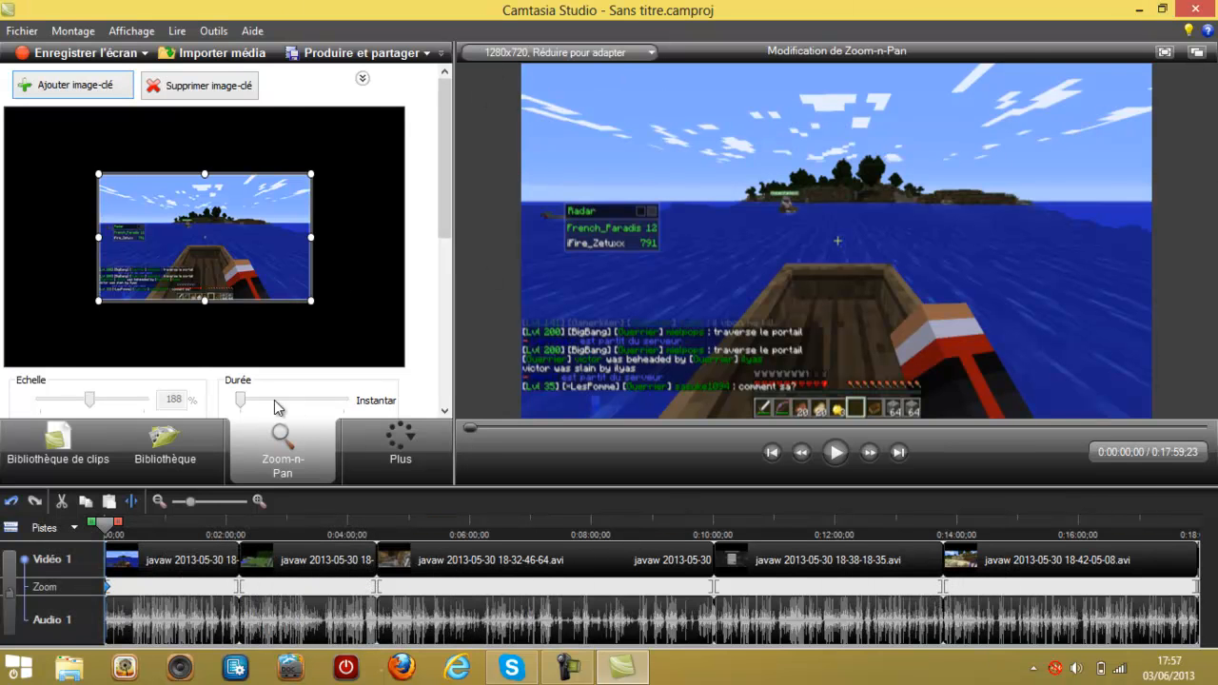
Step: Look through the Zoom-n-Pan options and try to add another zoom keyframe at the start of the timeline
scroll(290, 407, down, 1)
scroll(243, 366, down, 4)
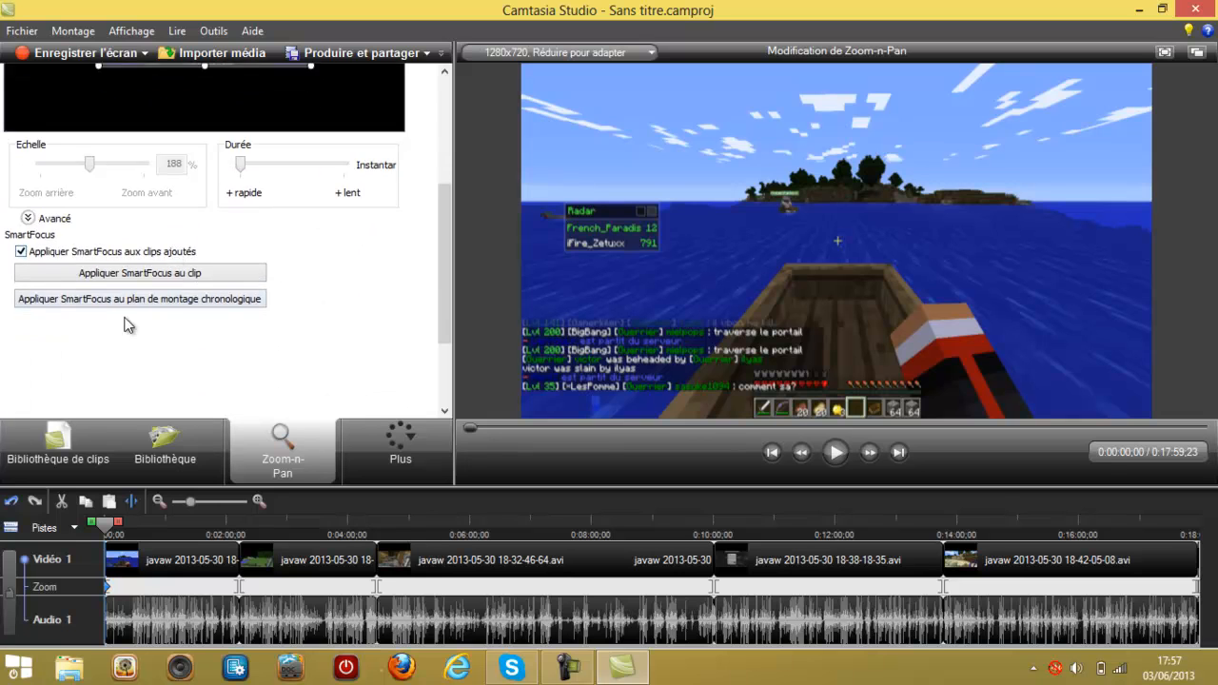
scroll(143, 317, up, 3)
scroll(147, 317, up, 2)
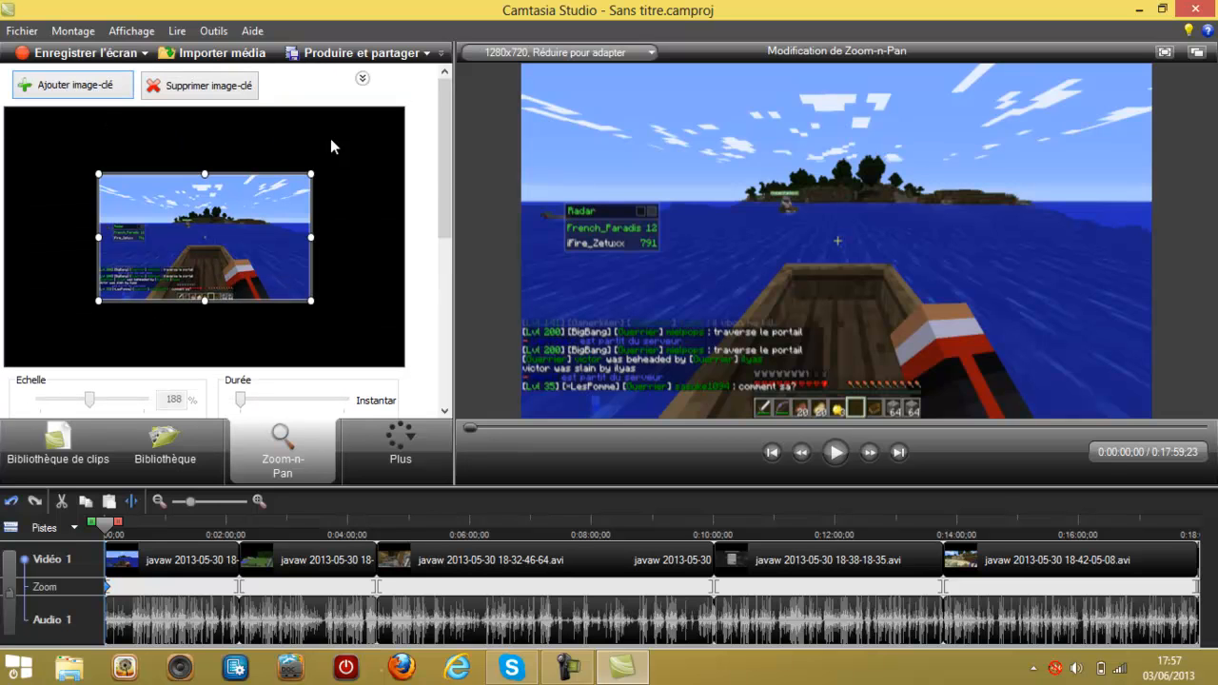
click(96, 109)
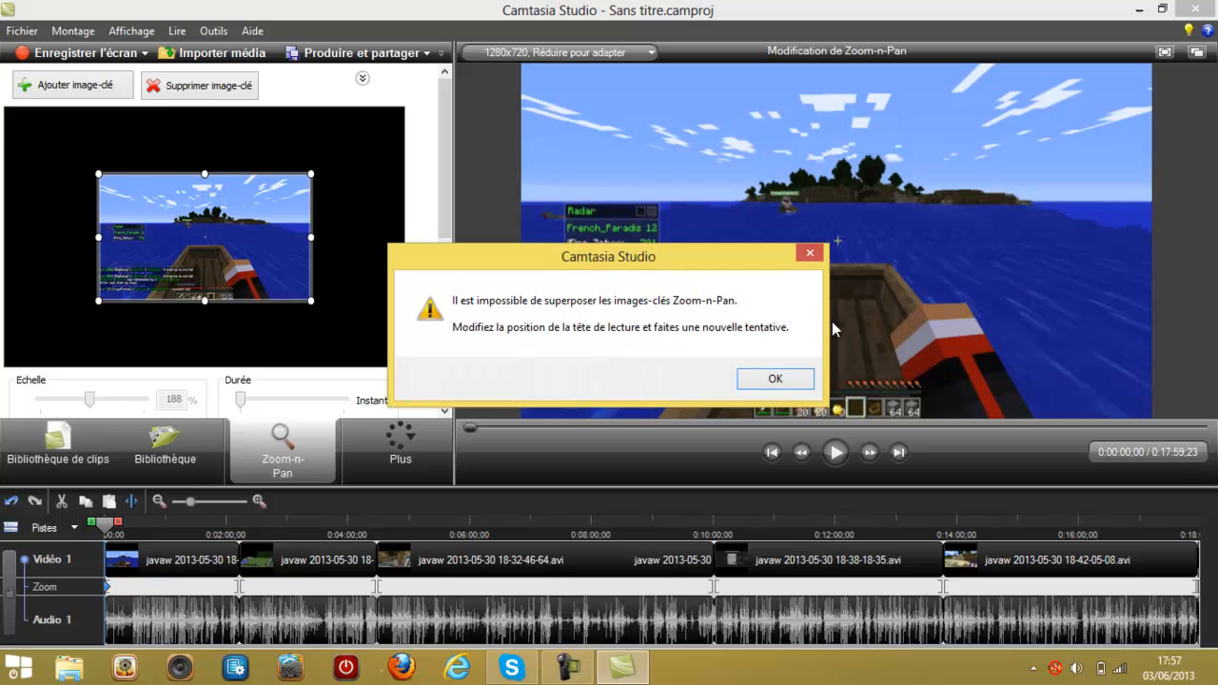
click(771, 380)
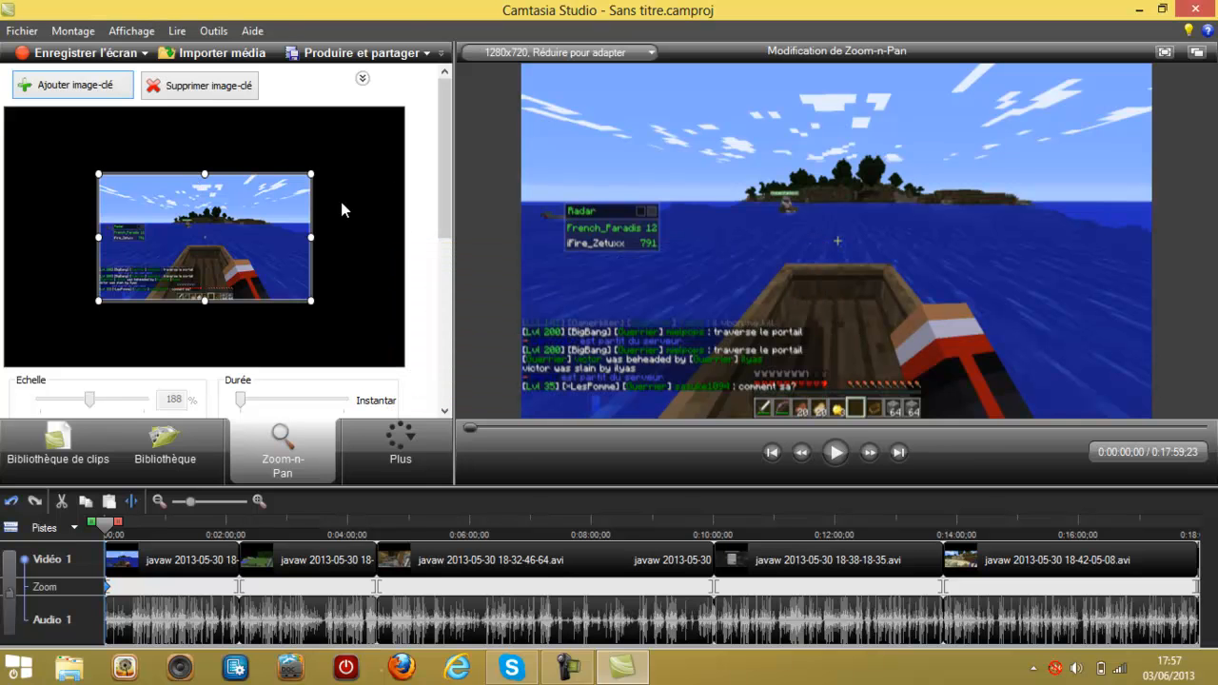
click(392, 53)
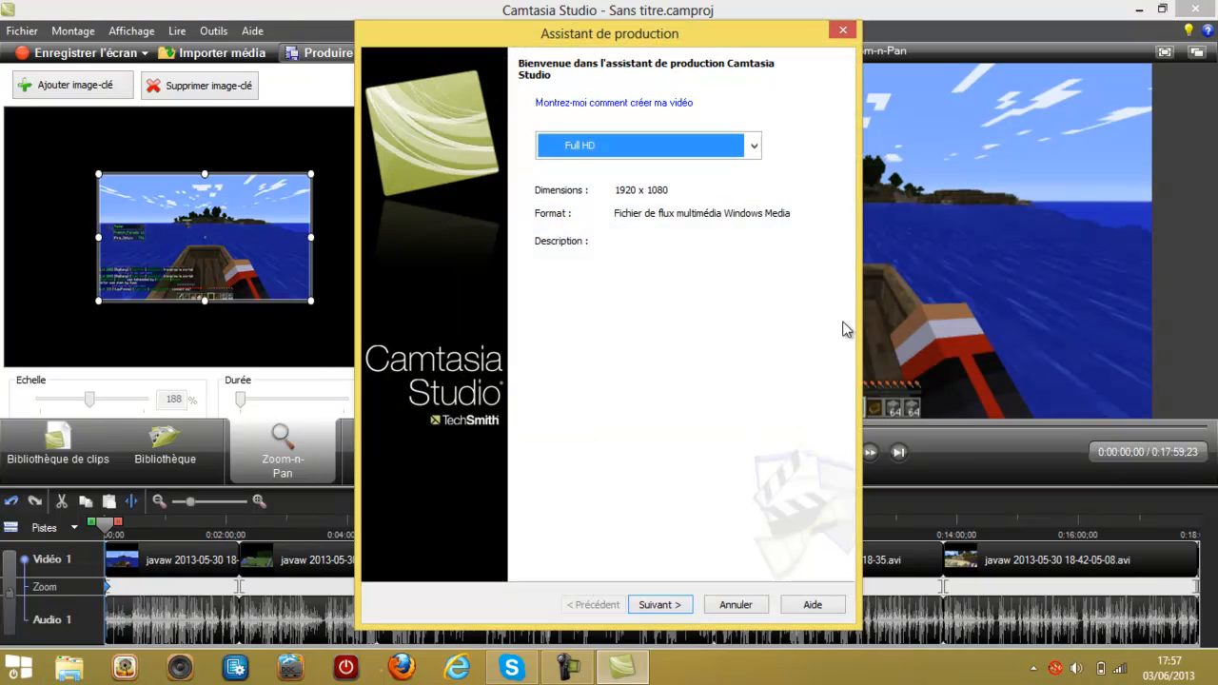
click(671, 606)
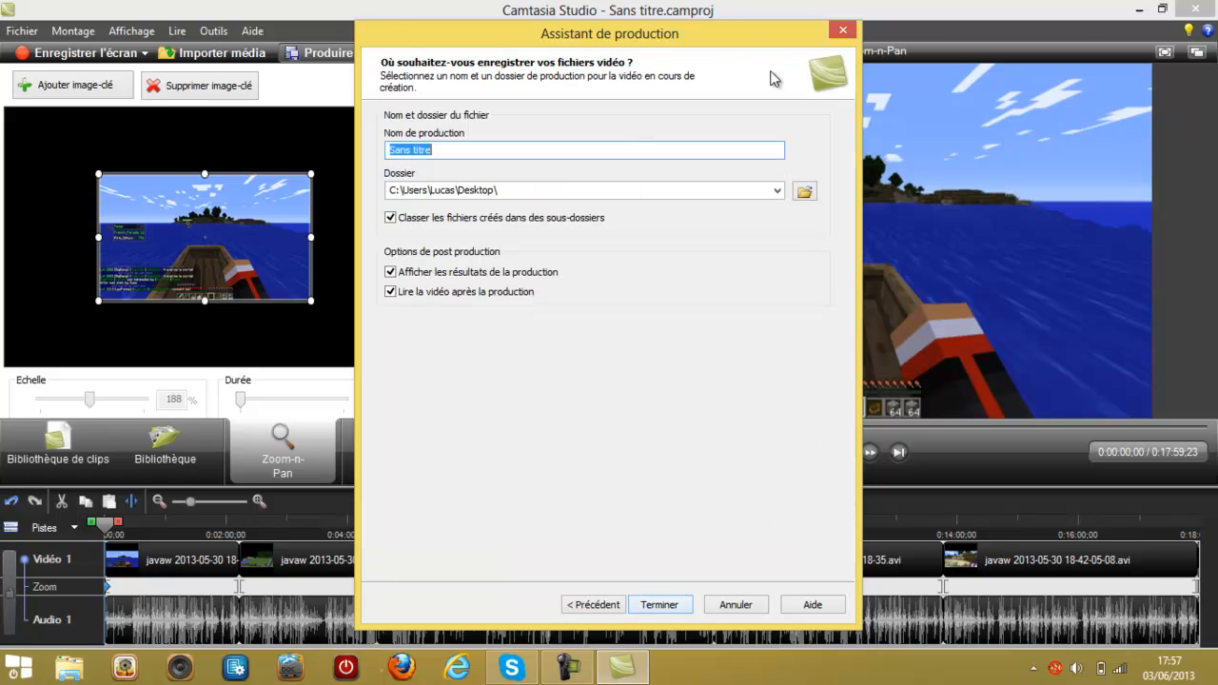
click(842, 29)
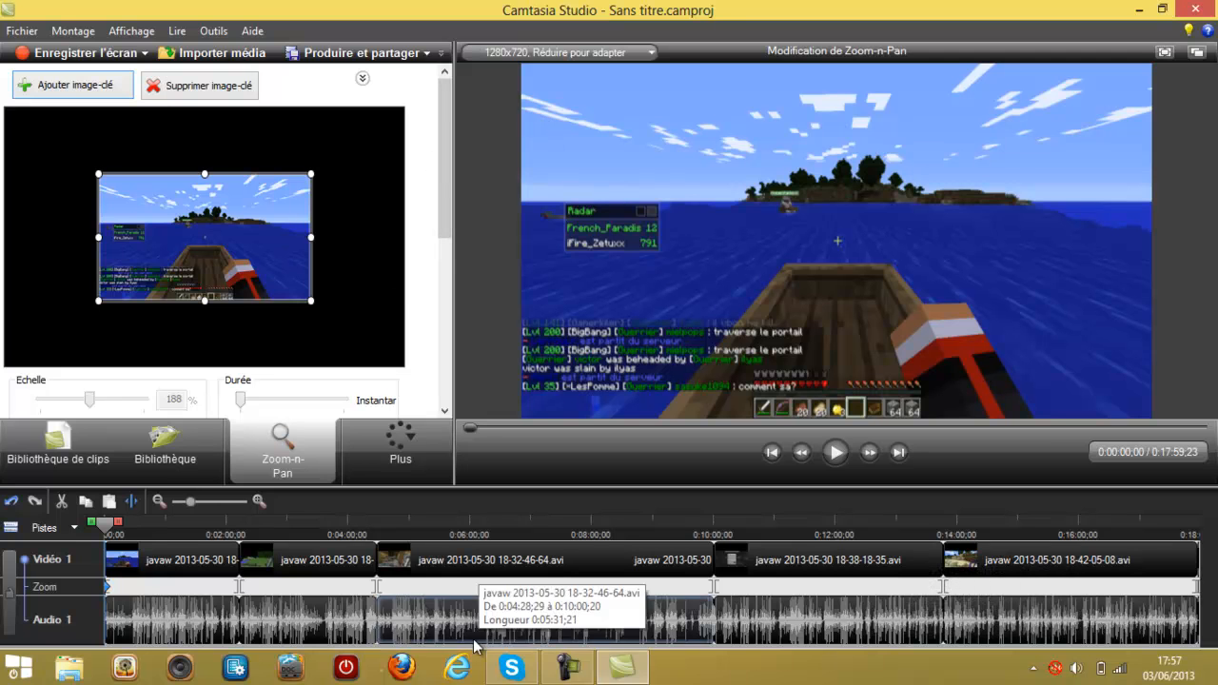
Step: Trim about 30 seconds off the start of the second clip and snap its zoom frame to the video's edges there
click(234, 560)
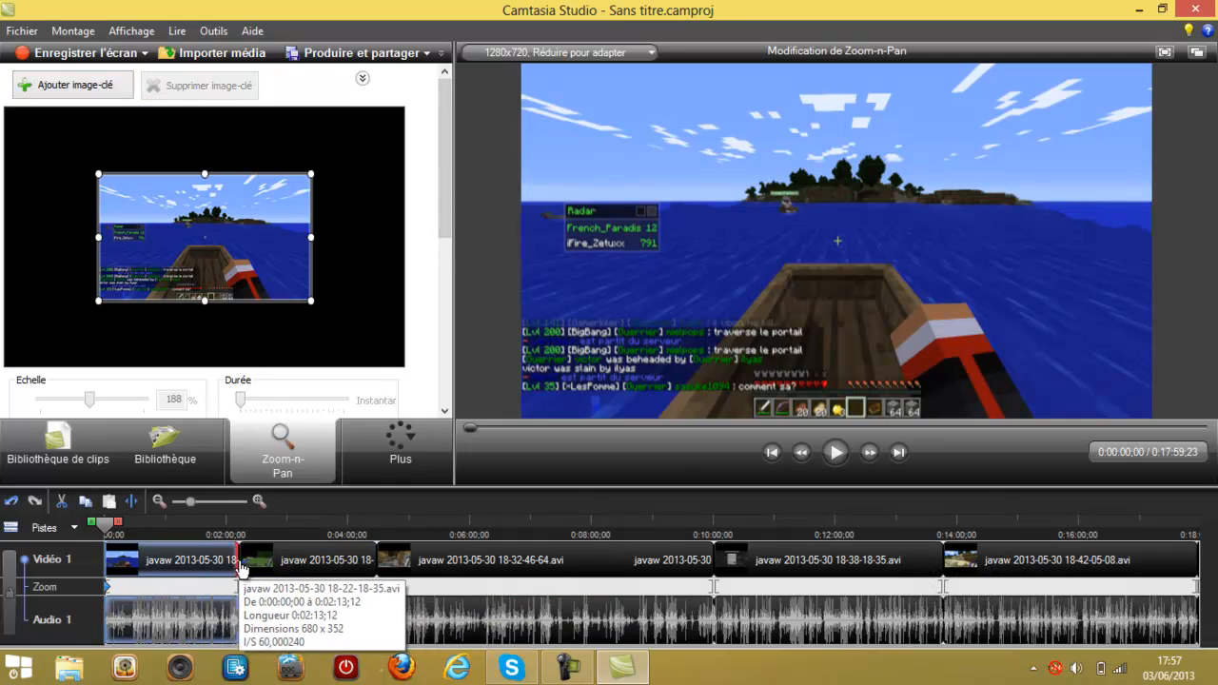
drag(238, 562, 269, 563)
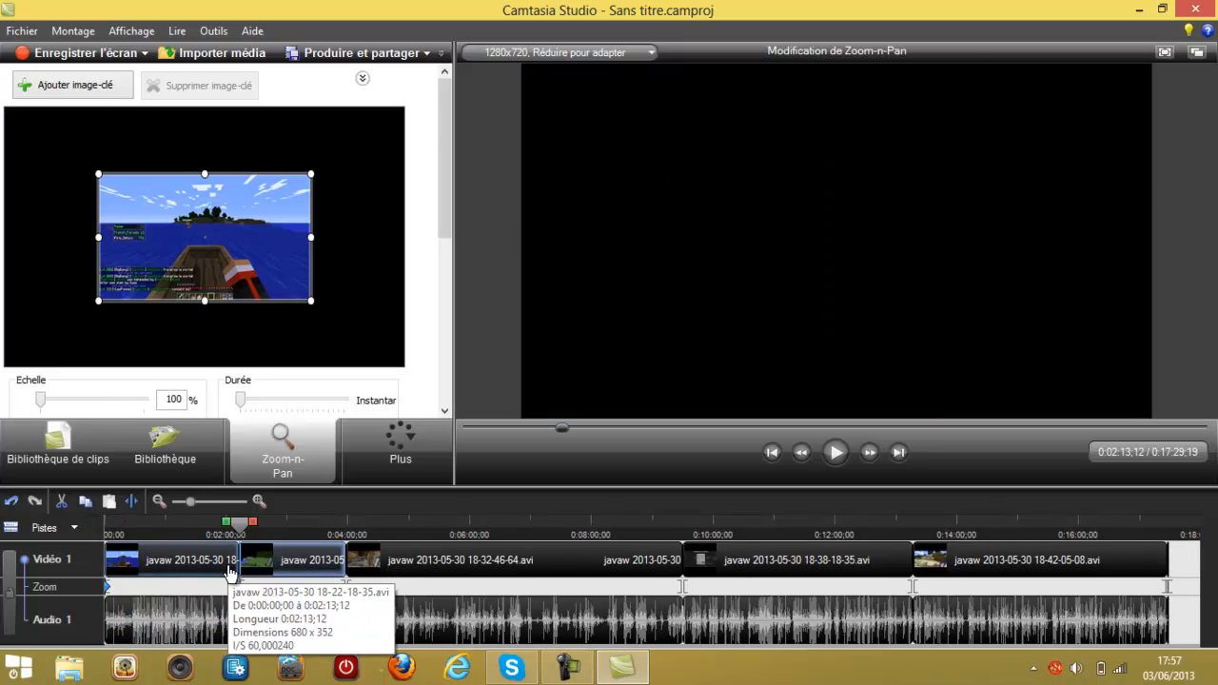
right_click(361, 210)
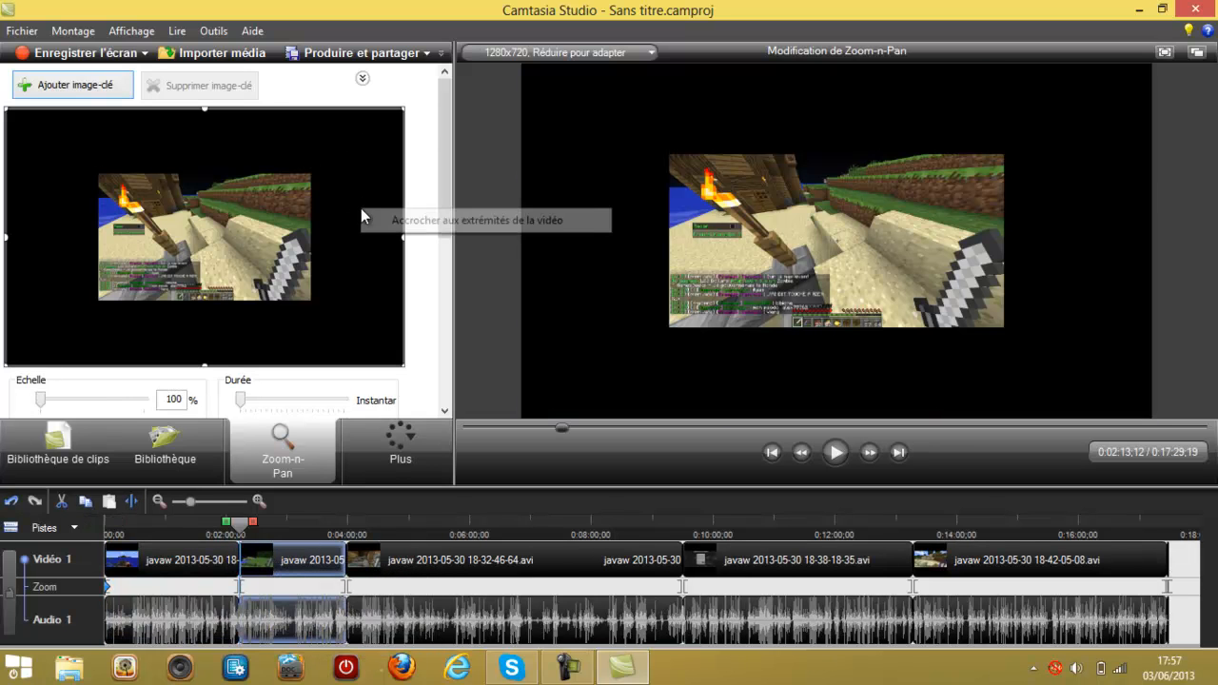
click(375, 221)
Step: Restore about 10 seconds of trimmed footage at the start of the second clip
click(210, 556)
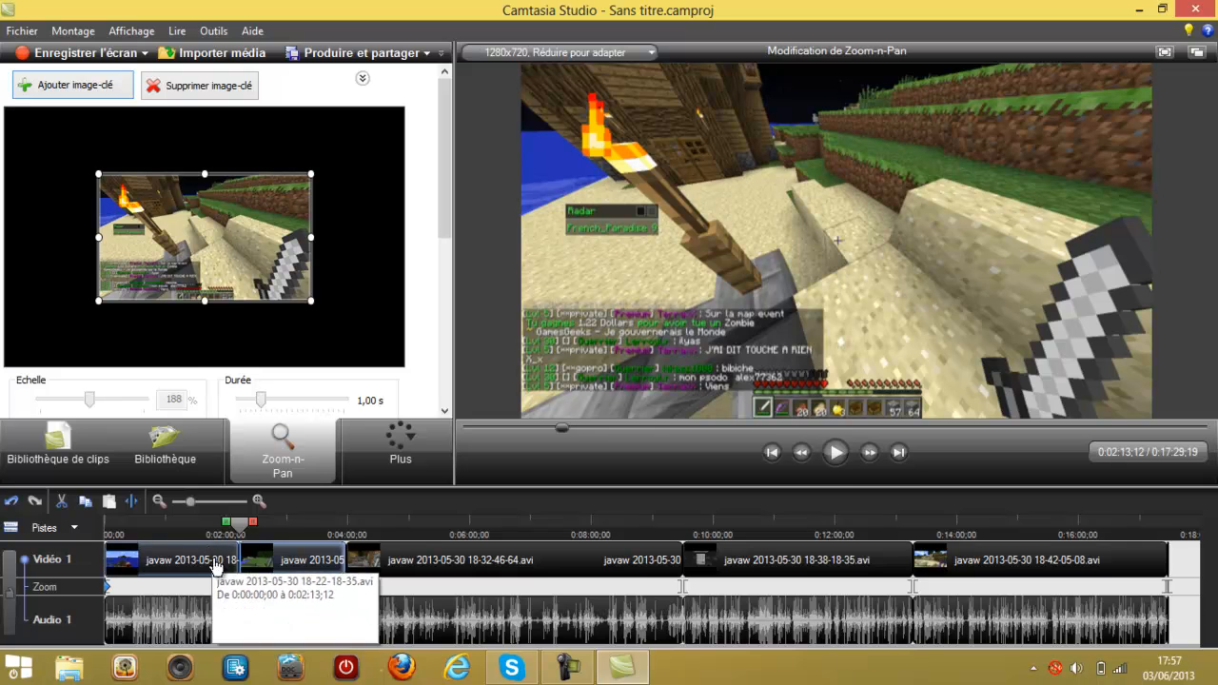
drag(243, 565, 276, 571)
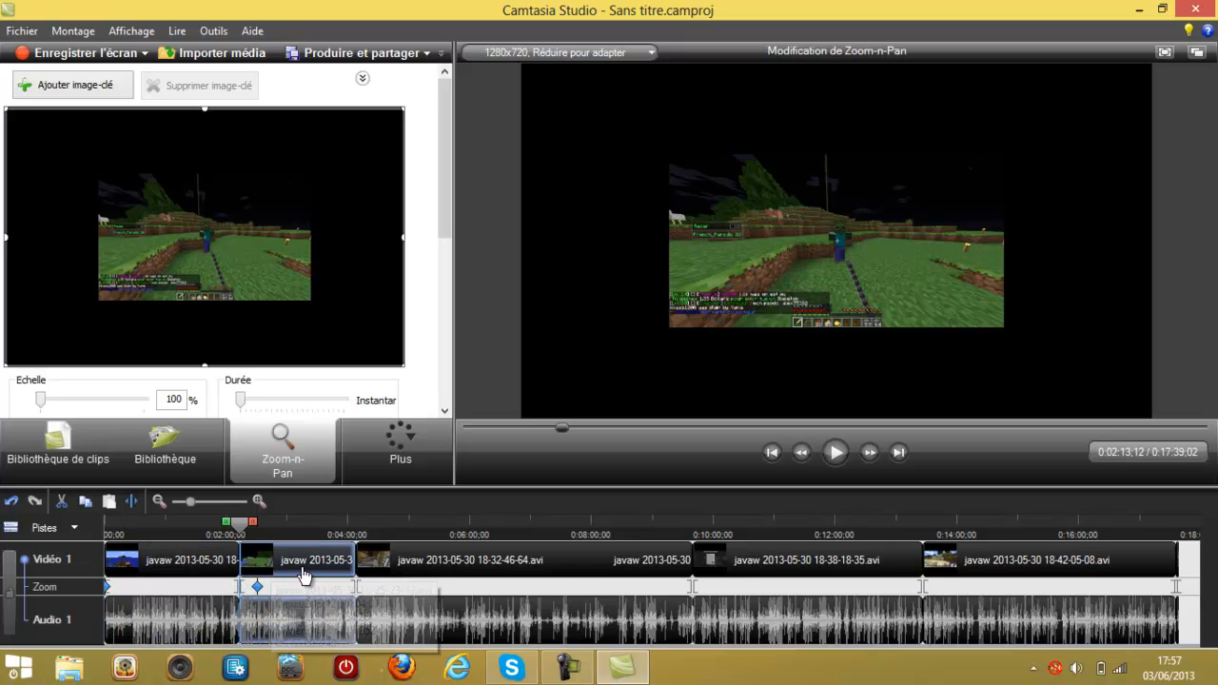
click(421, 574)
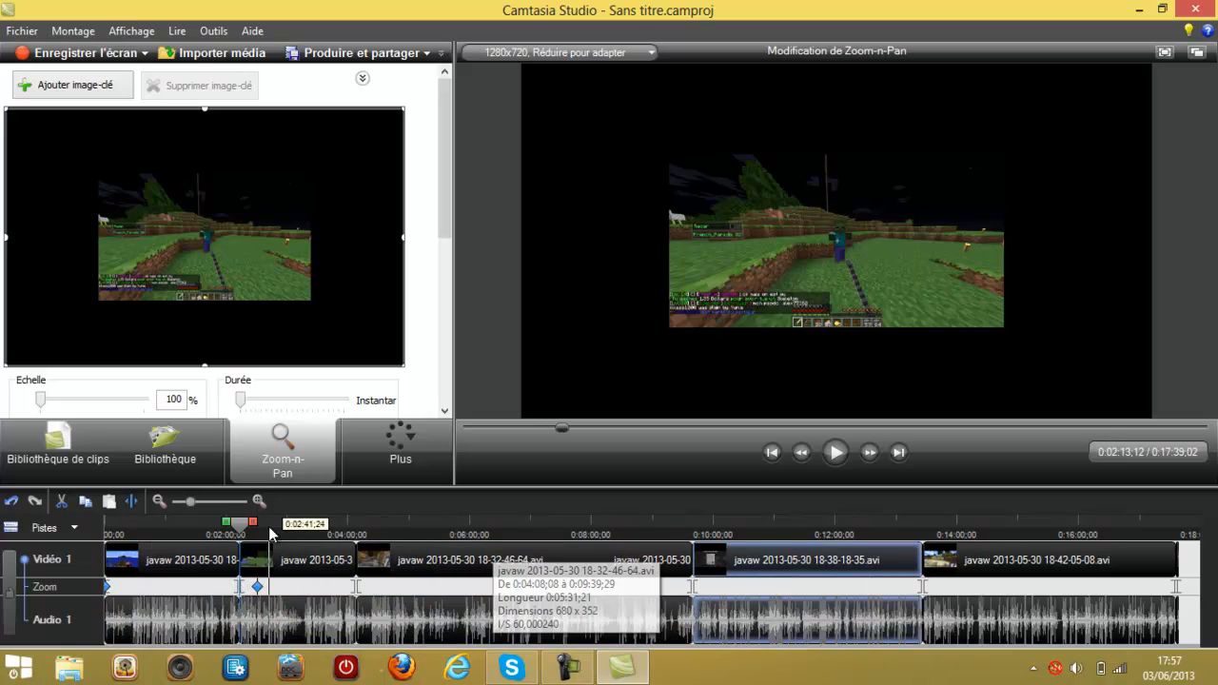
Step: Move the first clip's zoom keyframe from the timeline start to about 0:01:13 and briefly preview playback there
click(153, 567)
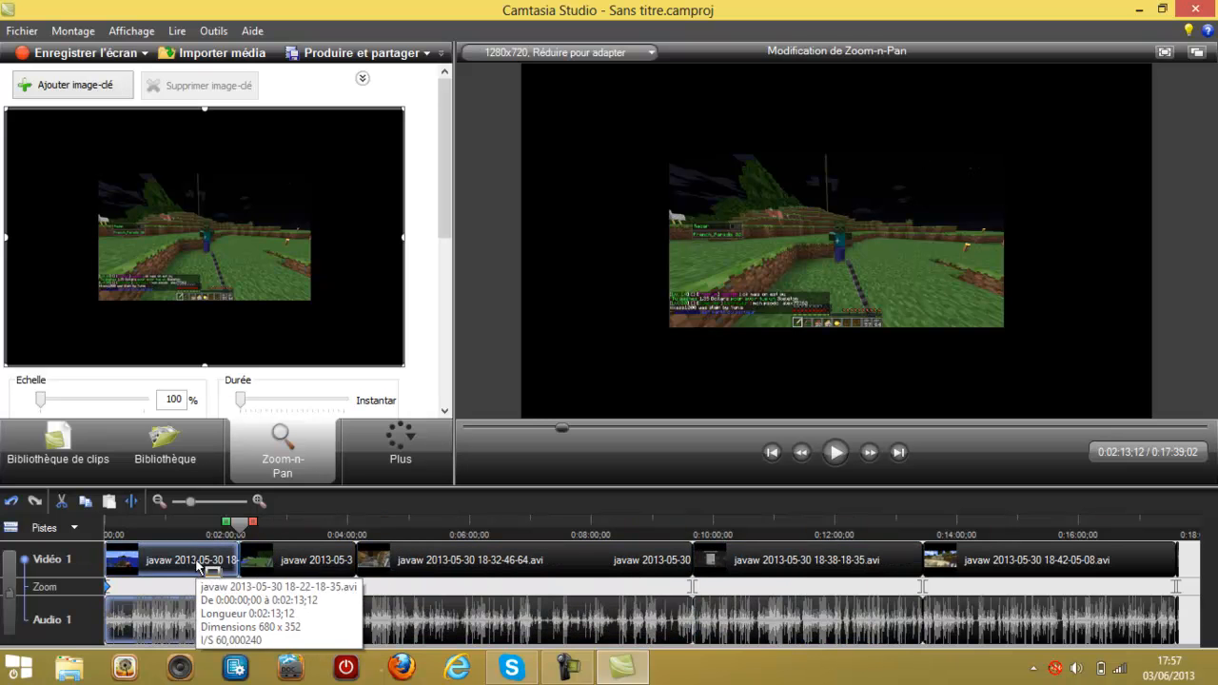
click(130, 587)
drag(132, 597, 179, 598)
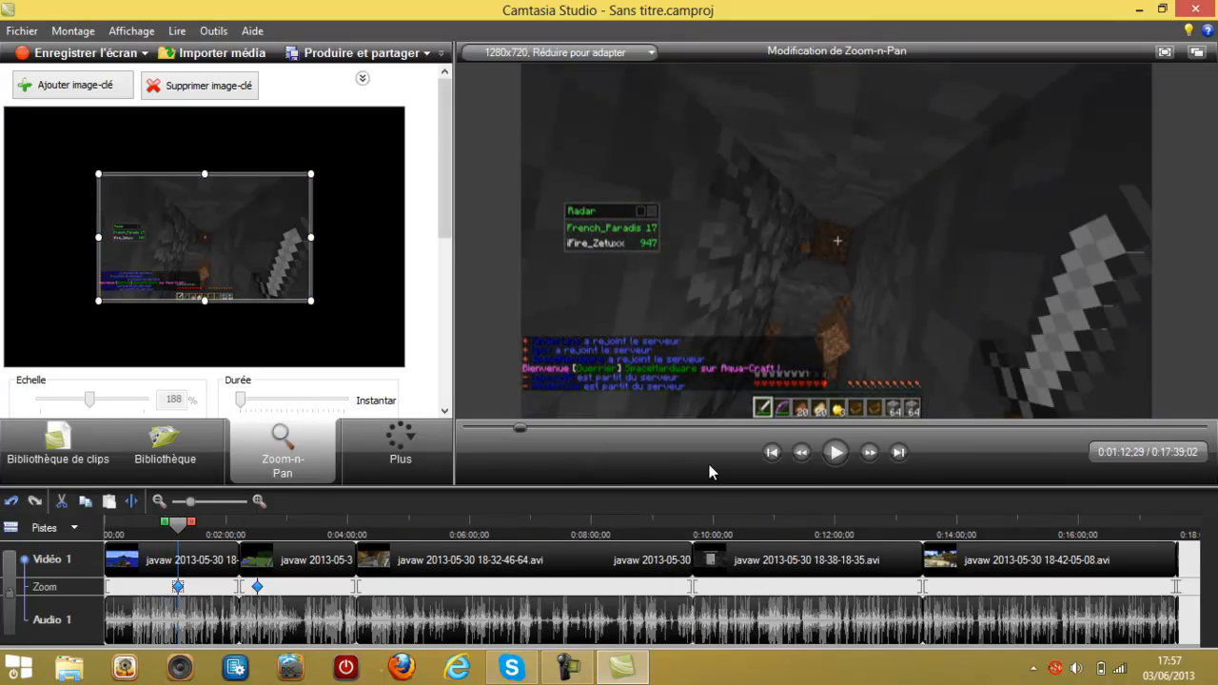
click(836, 453)
click(837, 456)
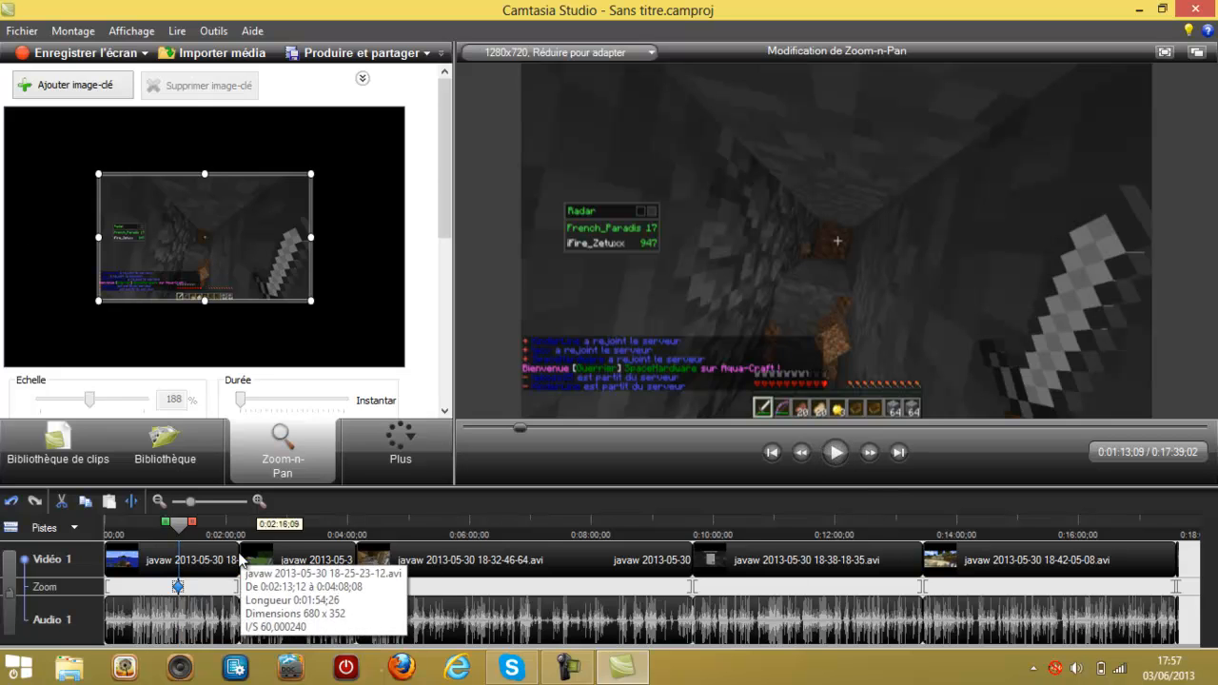
Step: Snap the zoom frame to the video's edges at the start of the second clip, at 0:02:13;12
click(181, 524)
drag(182, 530, 243, 533)
right_click(376, 229)
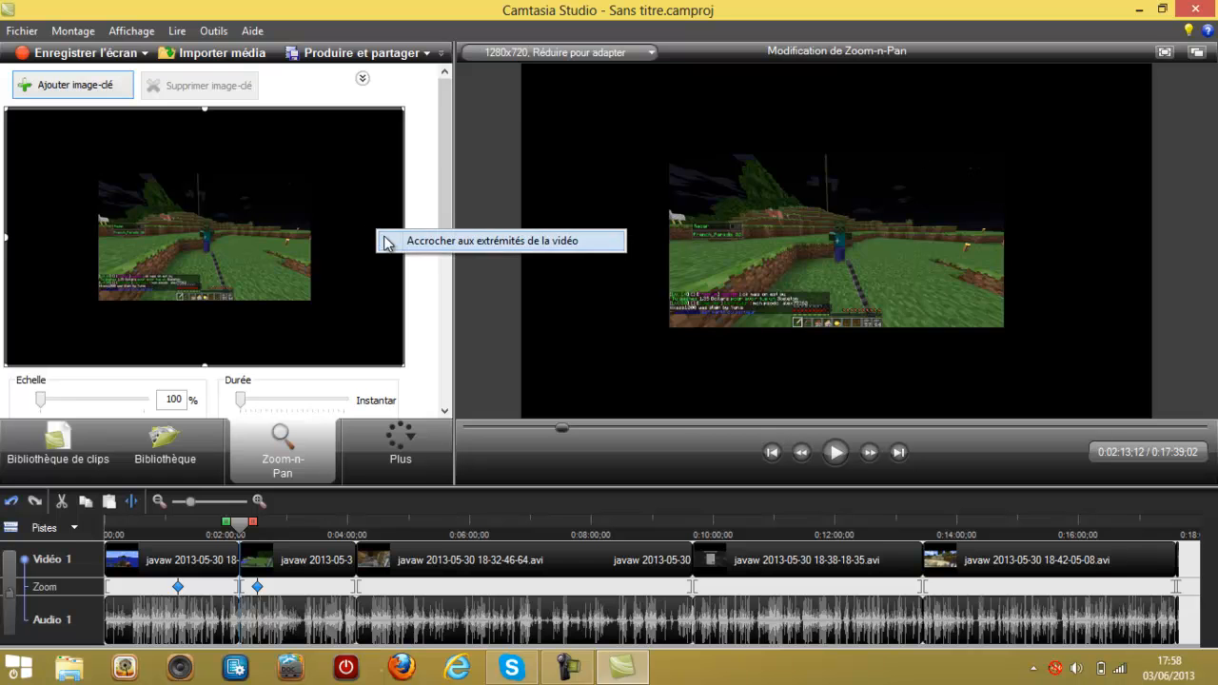
click(400, 238)
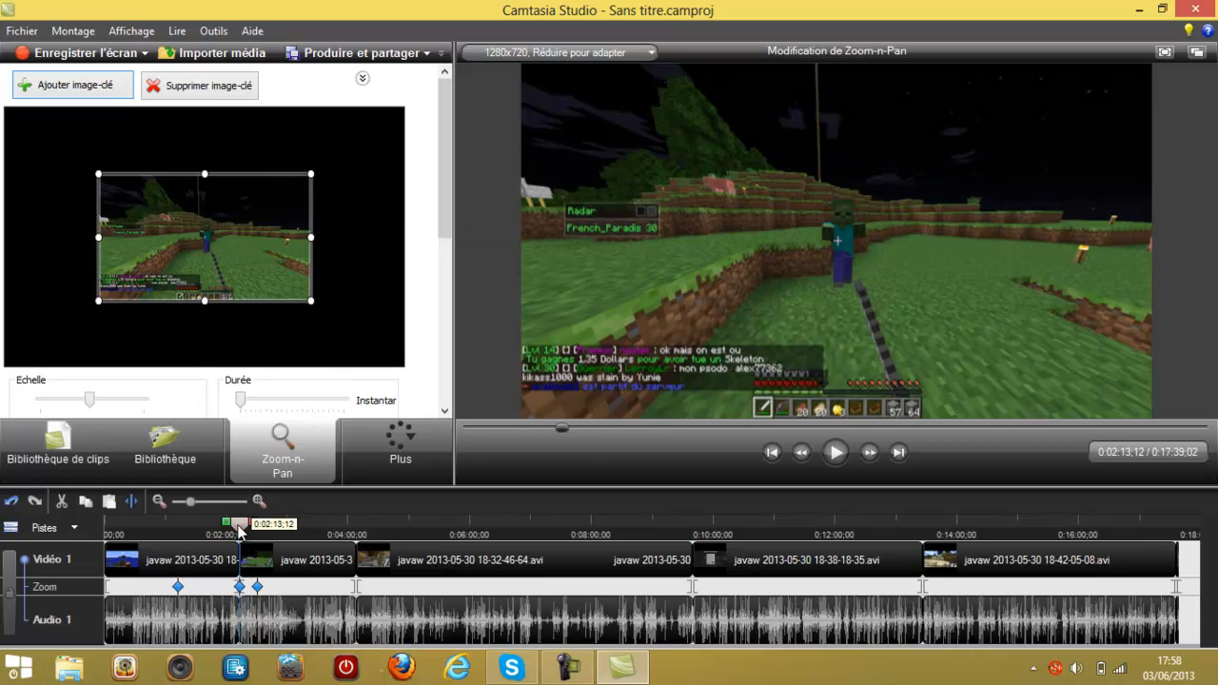
Step: Snap the zoom frame to the video's edges at the start of the third clip, at 0:04:08;08
click(255, 527)
drag(257, 527, 319, 522)
drag(323, 519, 355, 522)
right_click(331, 284)
click(376, 298)
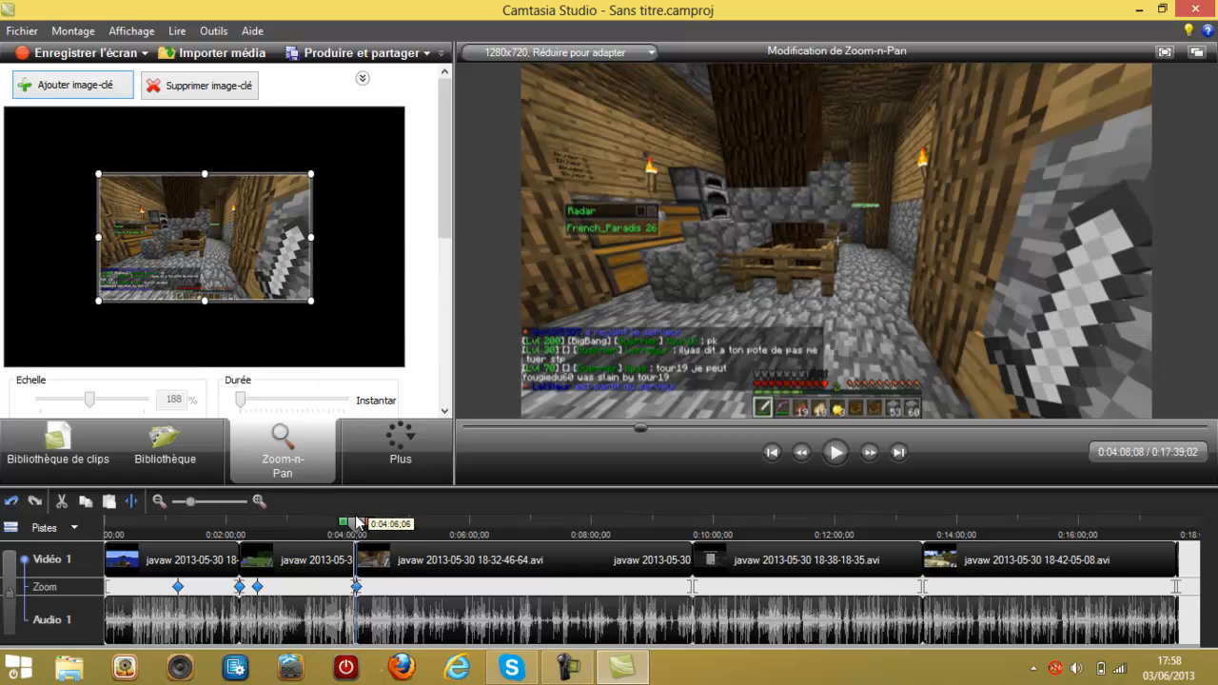
Step: Snap the zoom frame to the video's edges at the fourth clip's start, 0:09:39;29, and move the playhead to about 0:11:30
drag(362, 529, 699, 525)
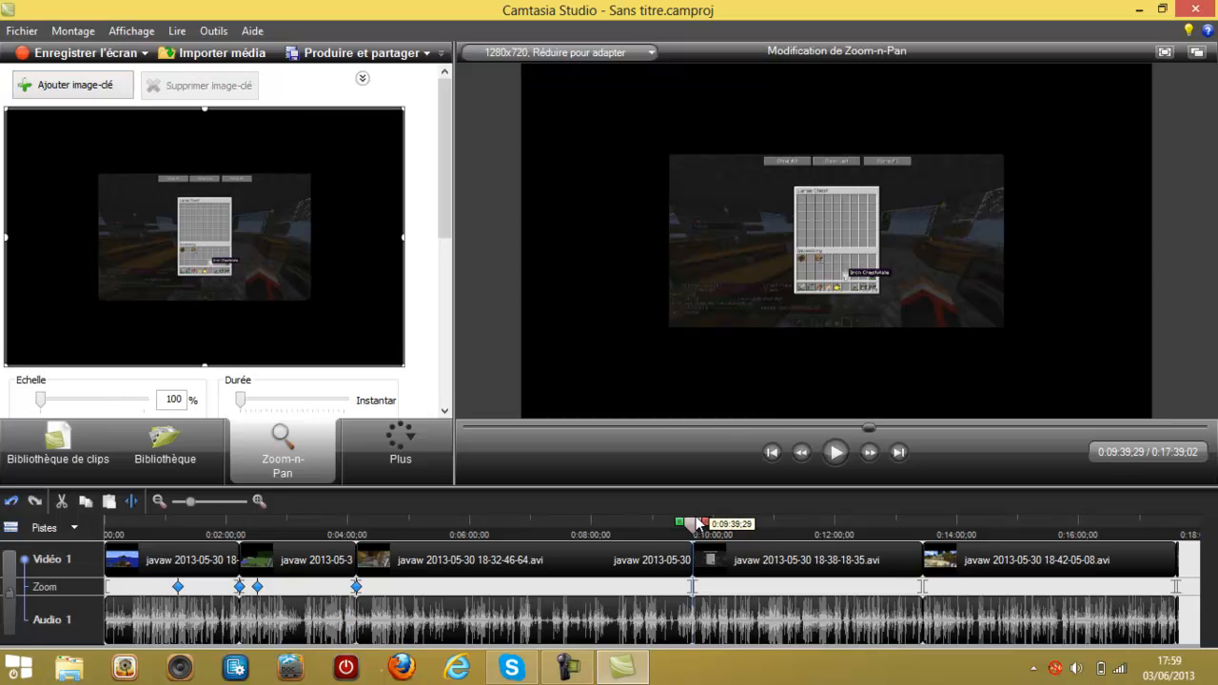
right_click(338, 227)
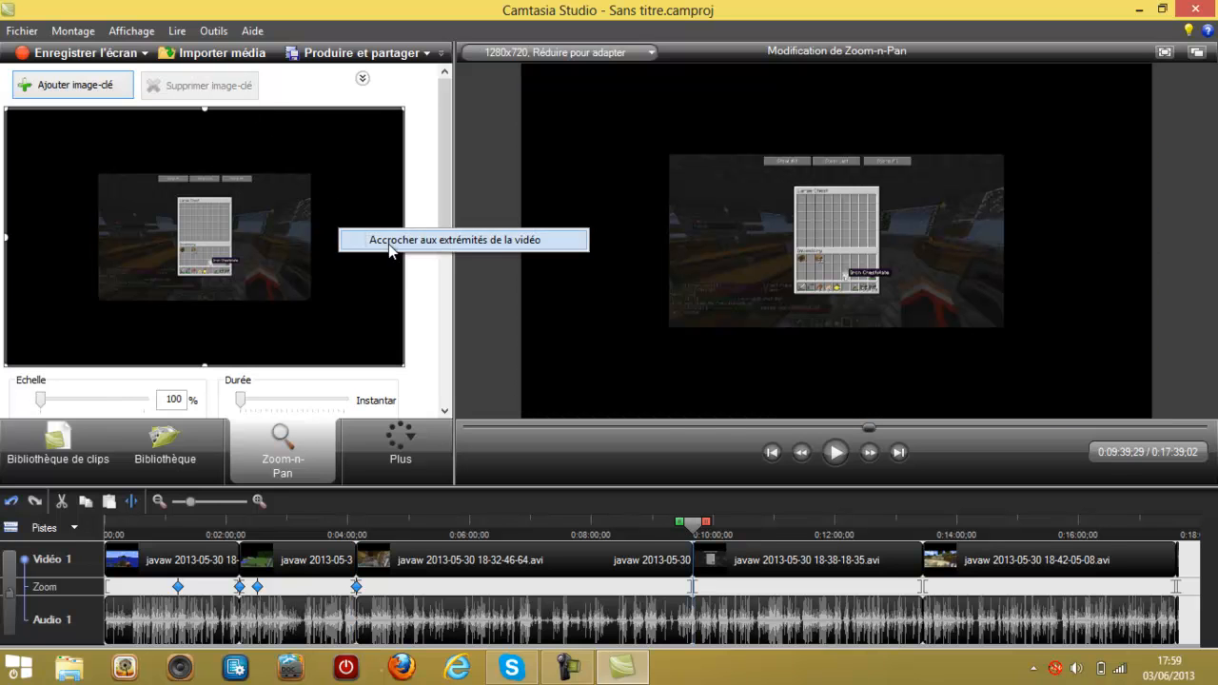
click(381, 242)
drag(699, 529, 804, 557)
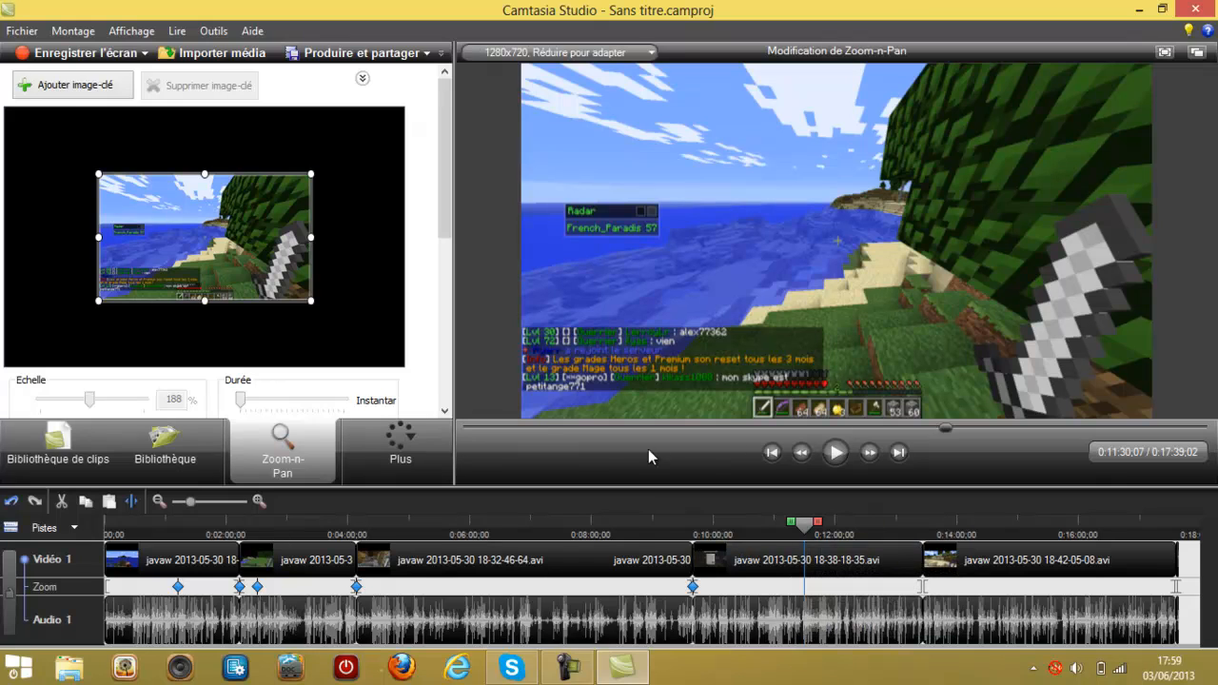